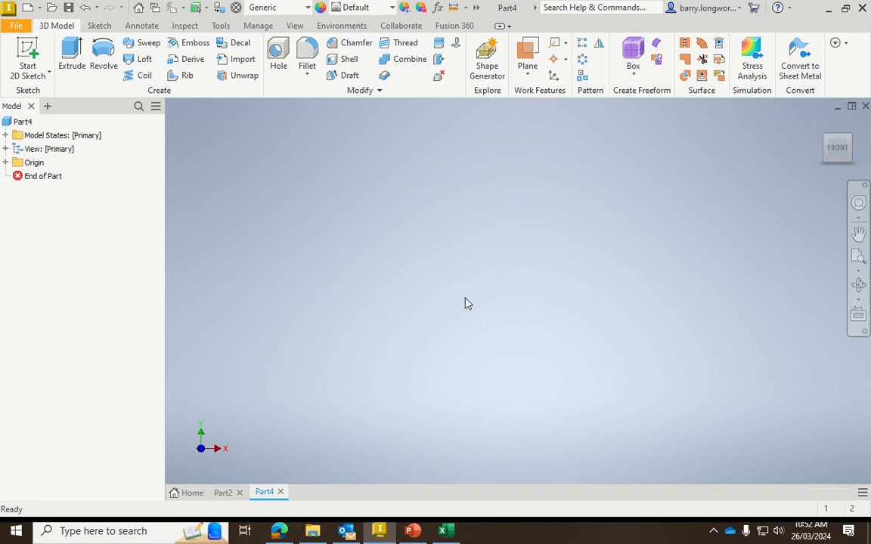
Start a sketch on the XY plane and draw a 20.4 mm diameter circle centred on the origin
click(27, 53)
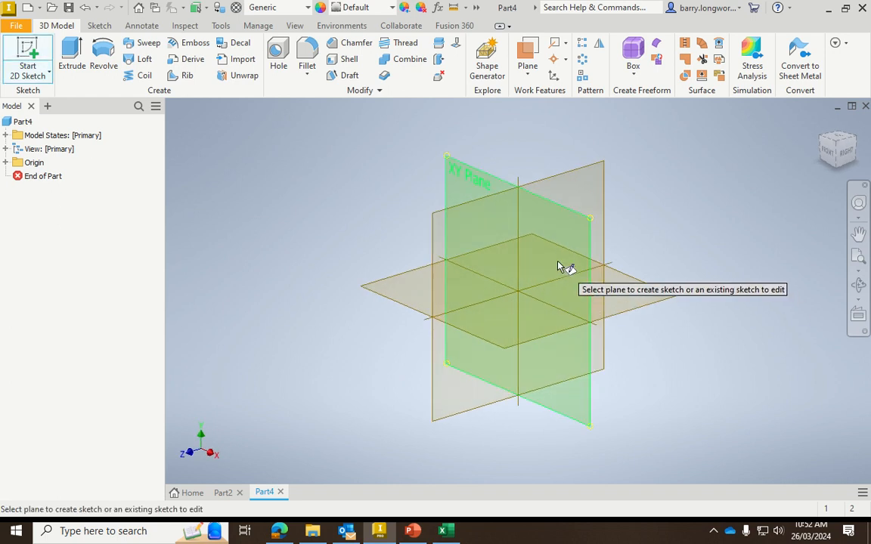
click(559, 266)
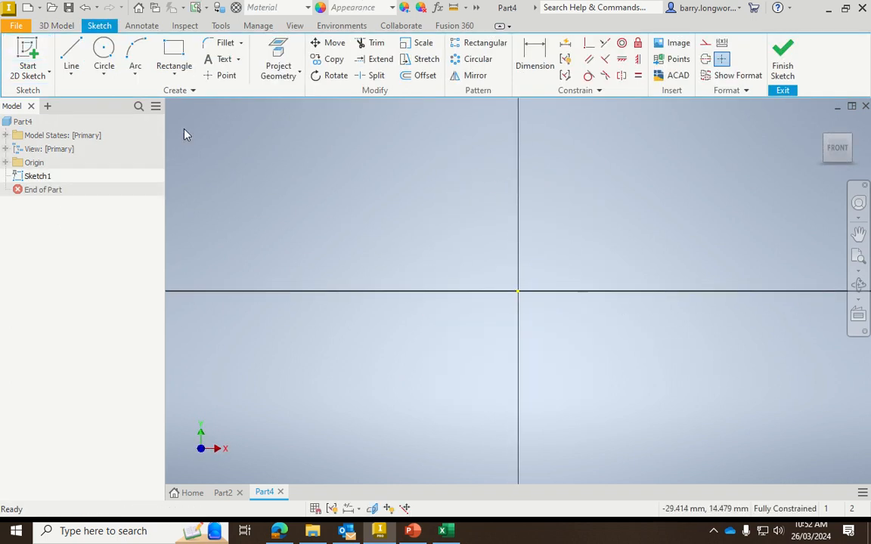
click(105, 51)
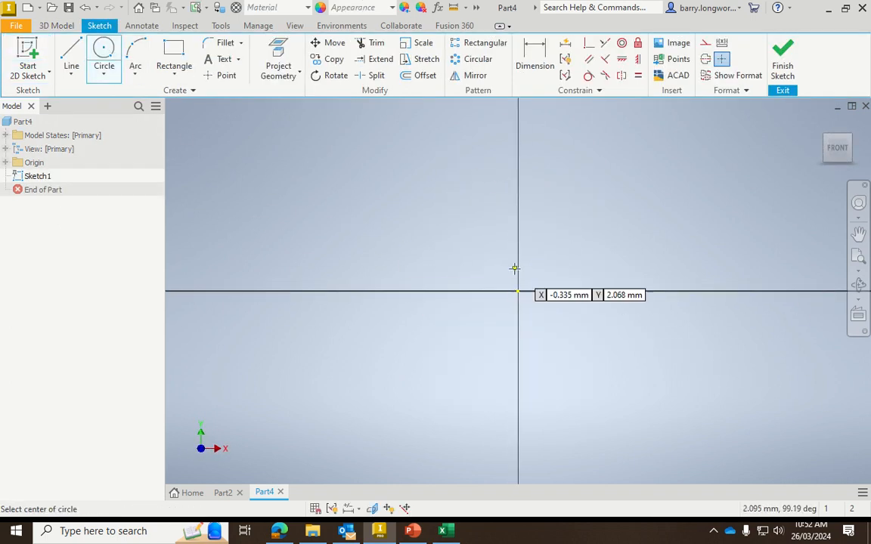
click(518, 290)
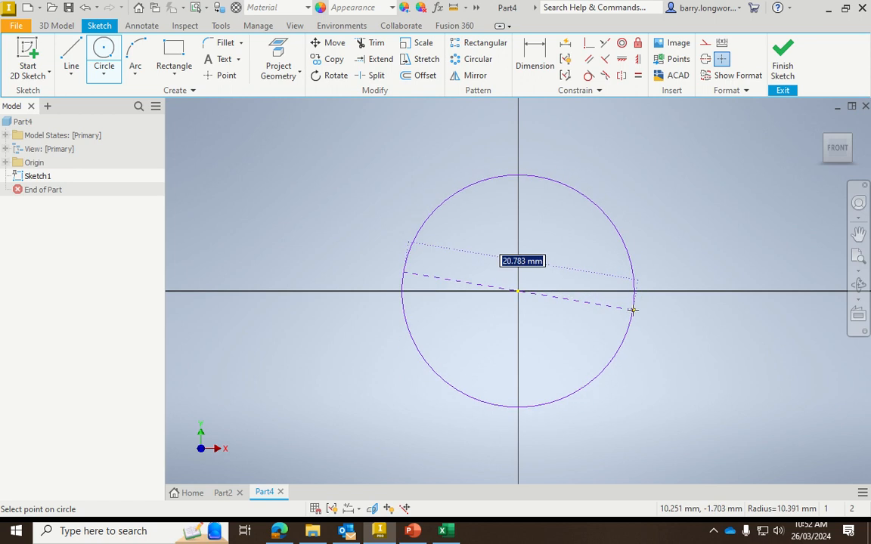
text(20.4)
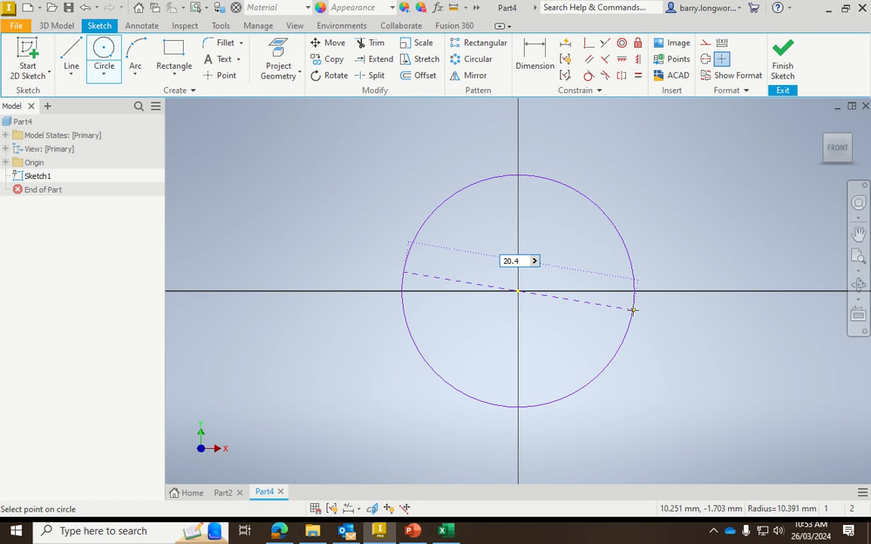
key(Return)
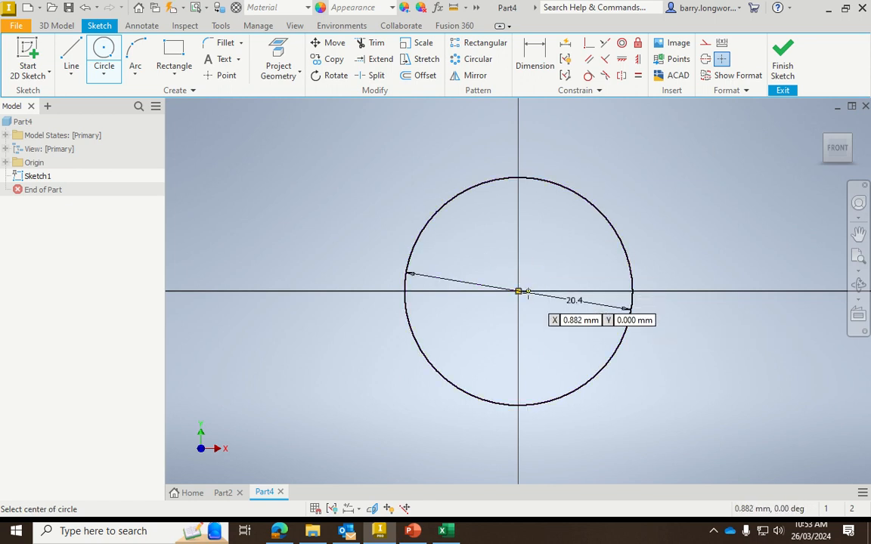
Add a concentric 23.4 mm diameter circle at the origin and finish the sketch
click(518, 291)
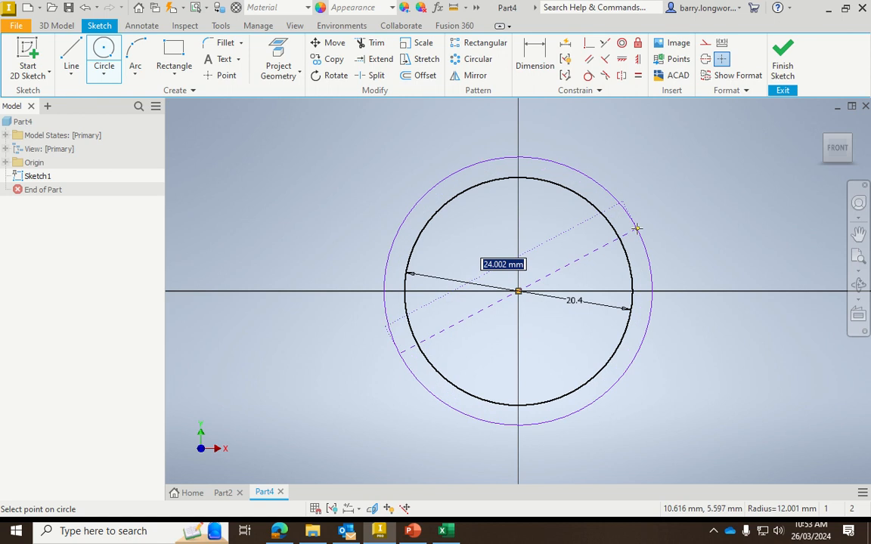
text(23.4)
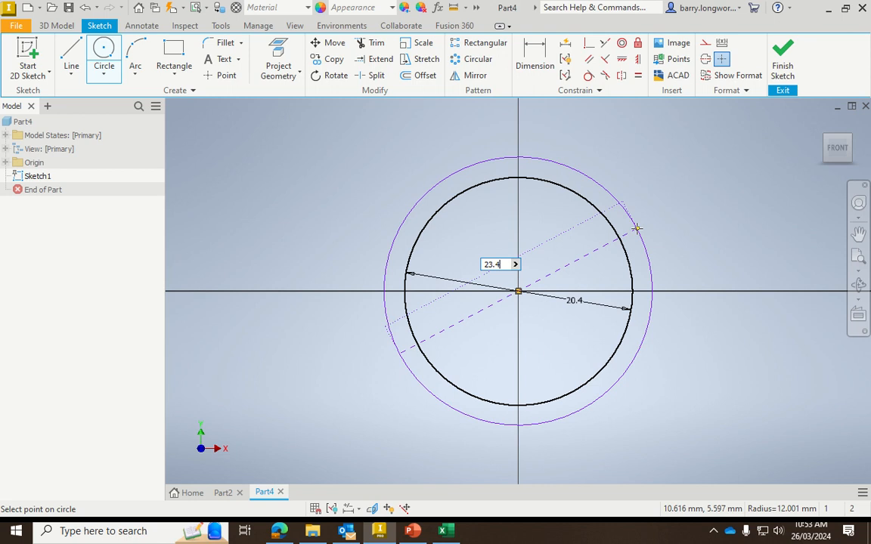
key(Return)
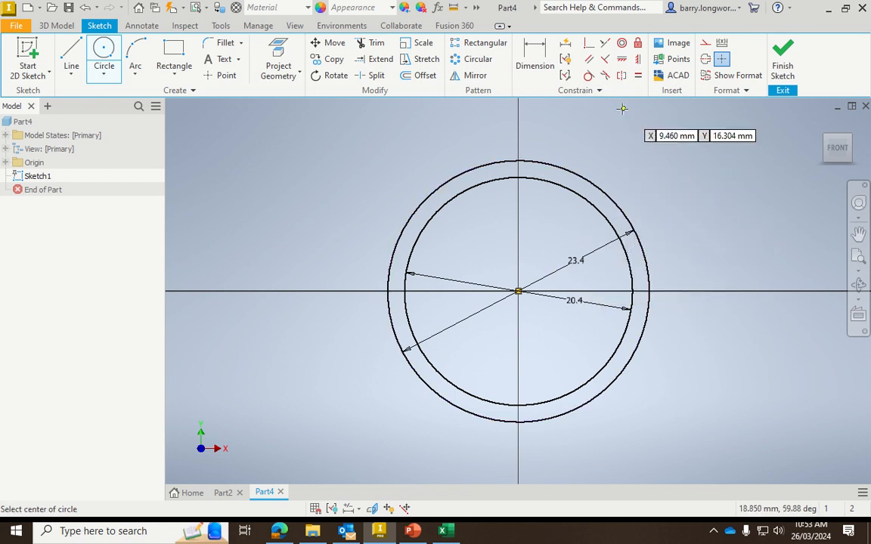
click(783, 64)
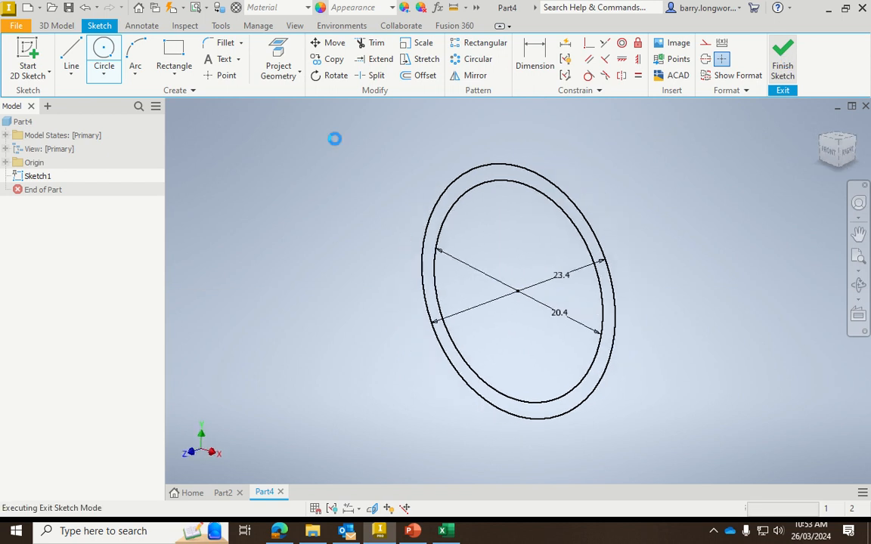
Extrude the ring profile between the two circles by 7 mm
click(72, 61)
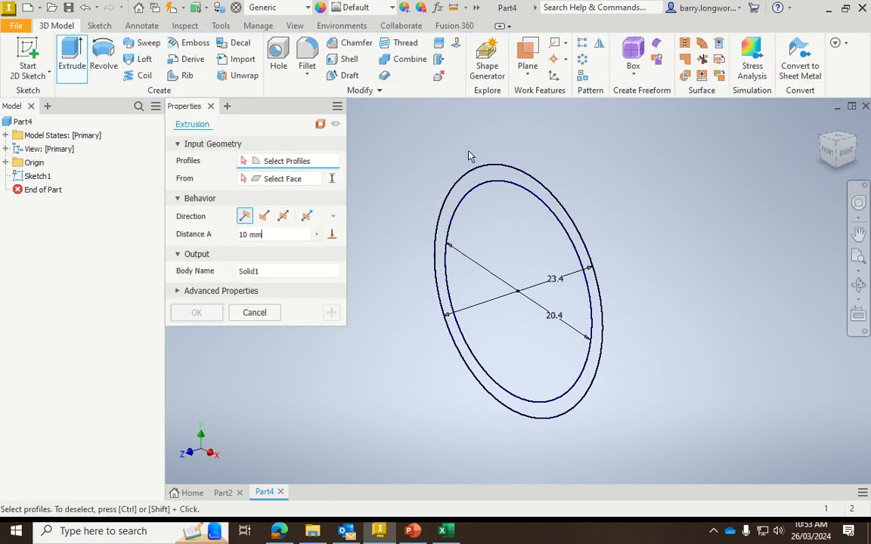
click(501, 175)
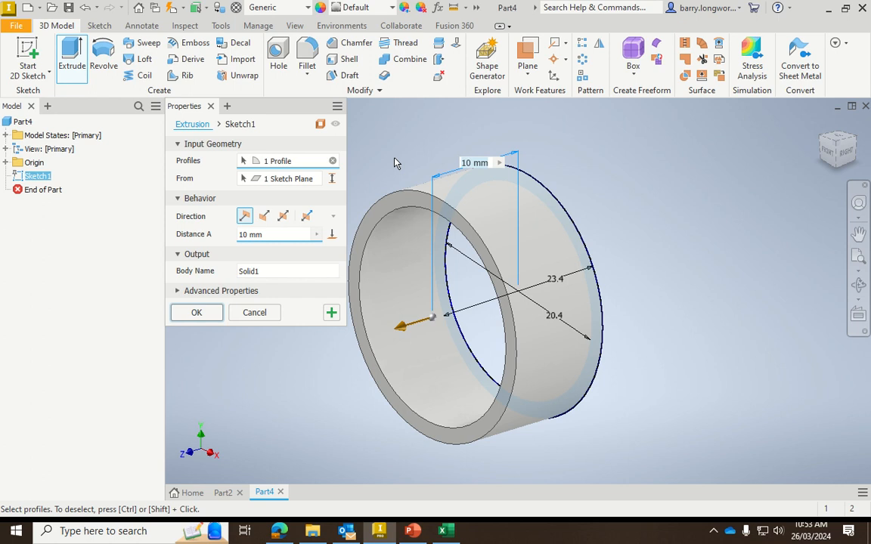
text(7)
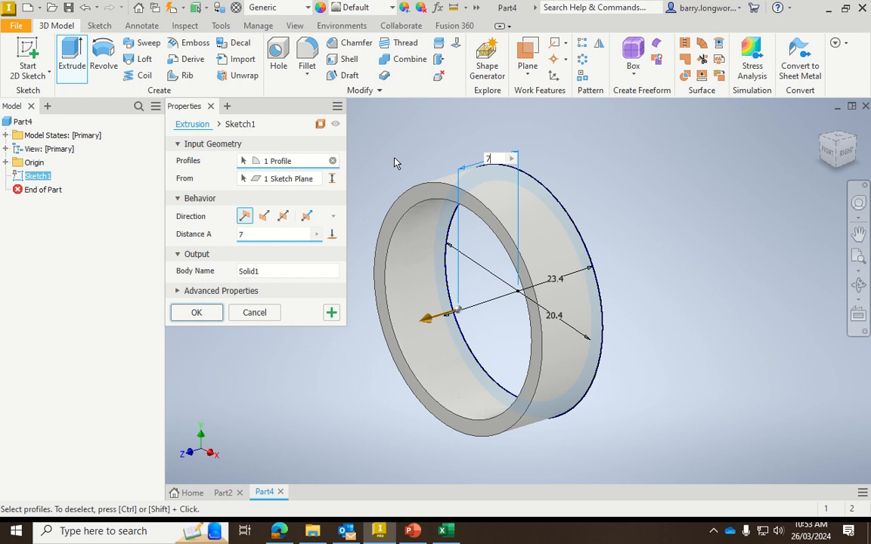
key(Return)
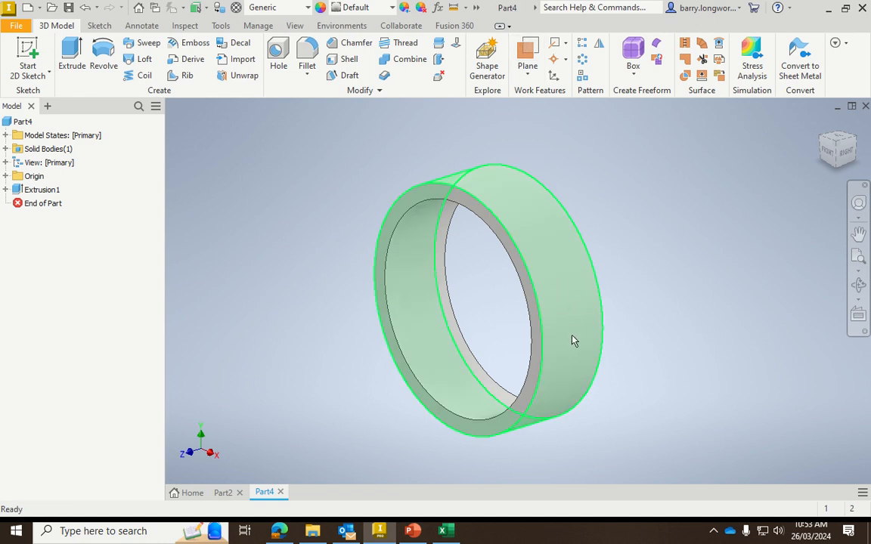
Create a work plane parallel to the YZ plane and tangent to the ring's outer face
click(530, 53)
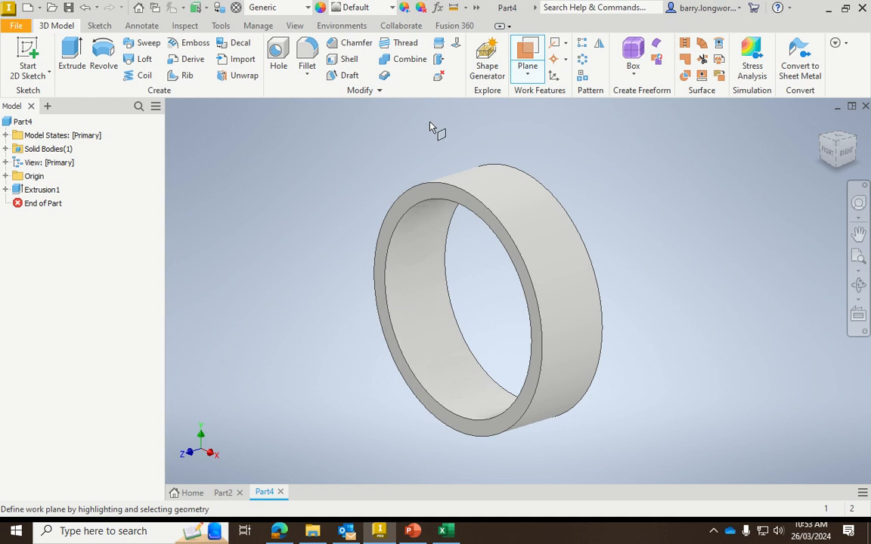
click(5, 176)
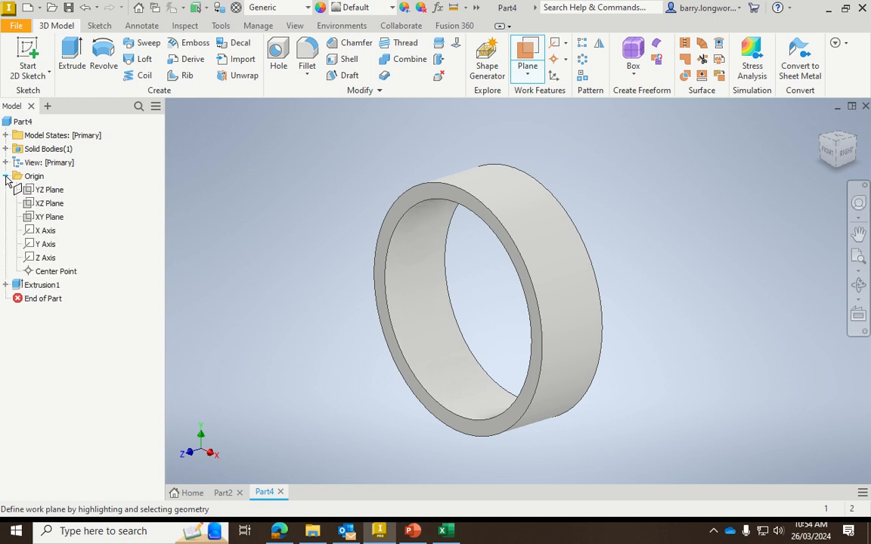
click(47, 193)
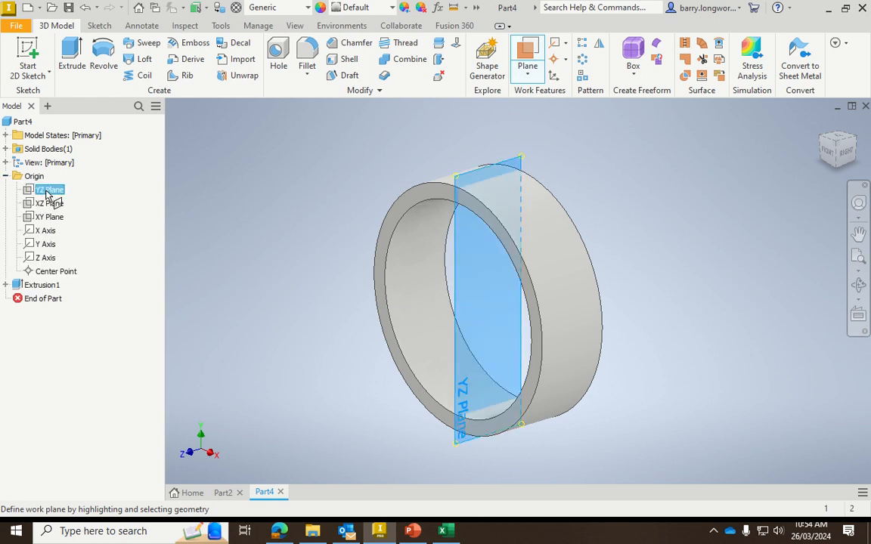
click(576, 346)
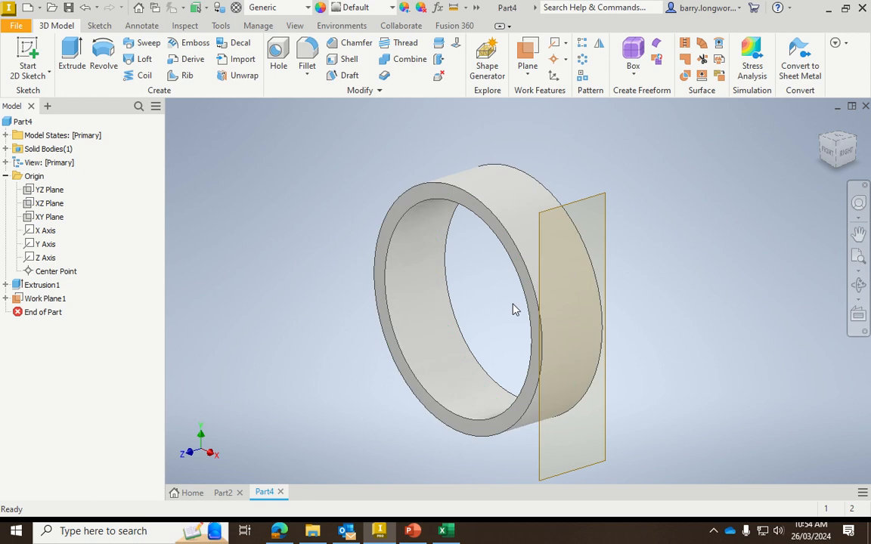
Start a sketch on the tangent work plane and draw an upright rectangle about 11 mm tall within the ring's width
click(591, 209)
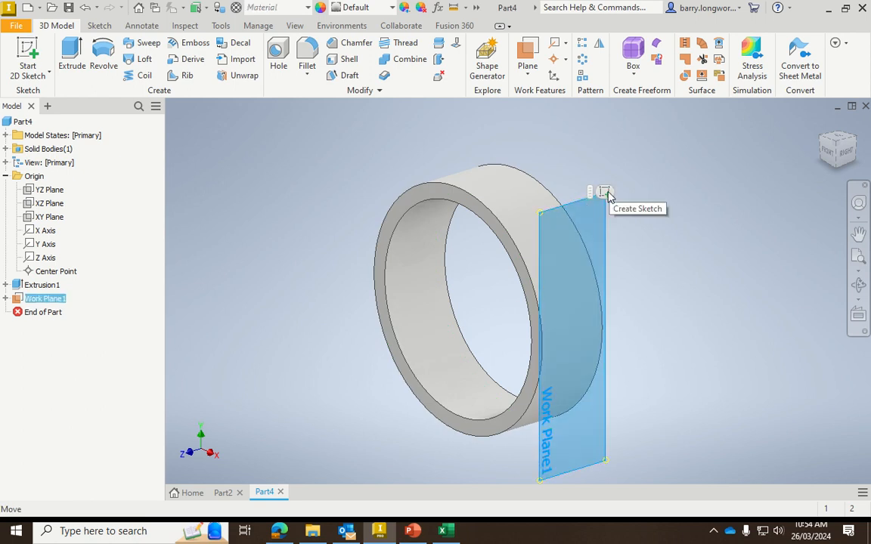
click(607, 193)
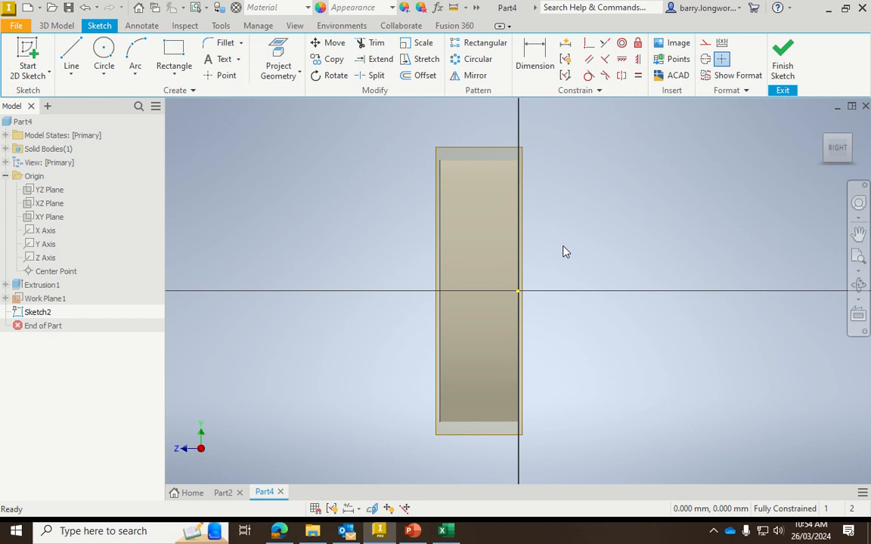
click(168, 67)
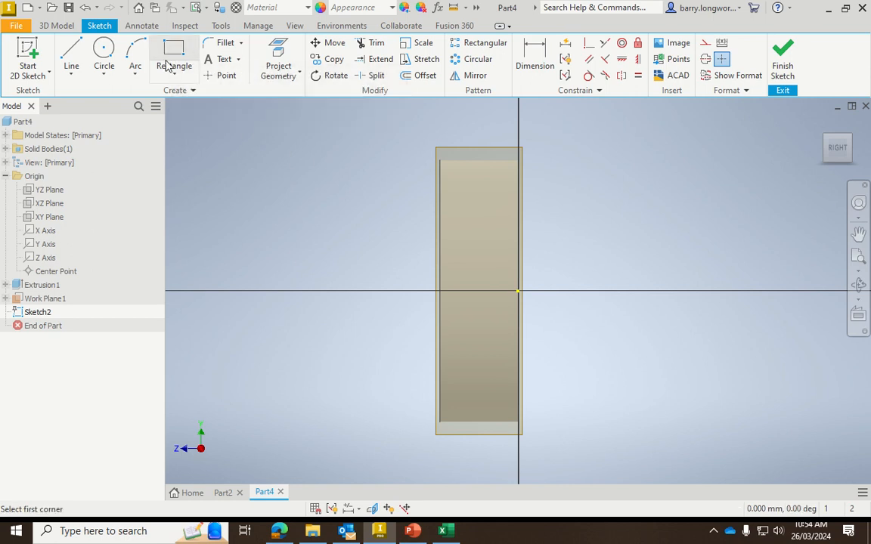
click(450, 228)
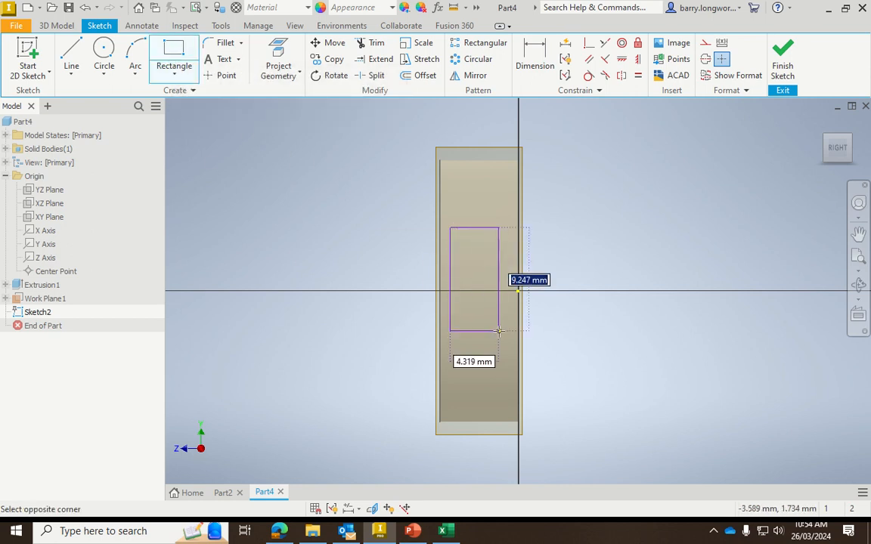
click(510, 352)
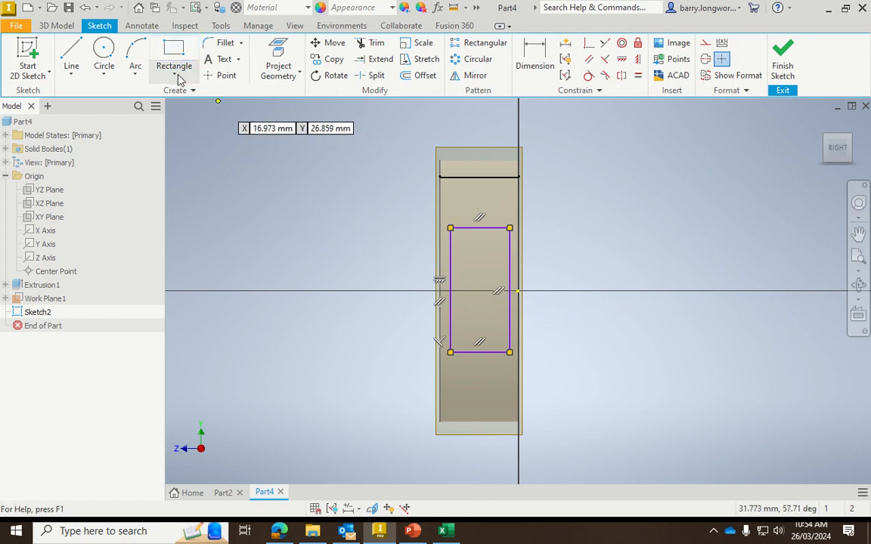
Dimension the gap between the rectangle's right side and the ring's adjacent edge at 0.5 mm
click(533, 60)
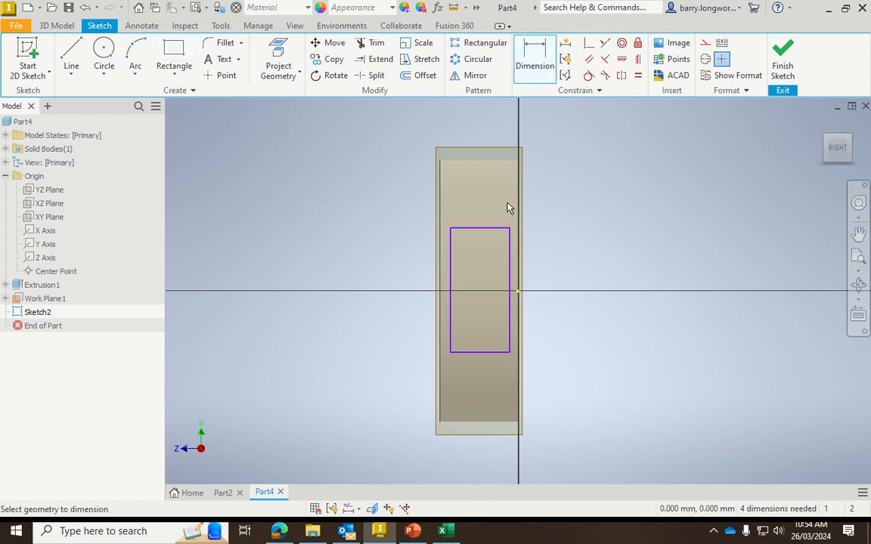
click(511, 262)
click(518, 262)
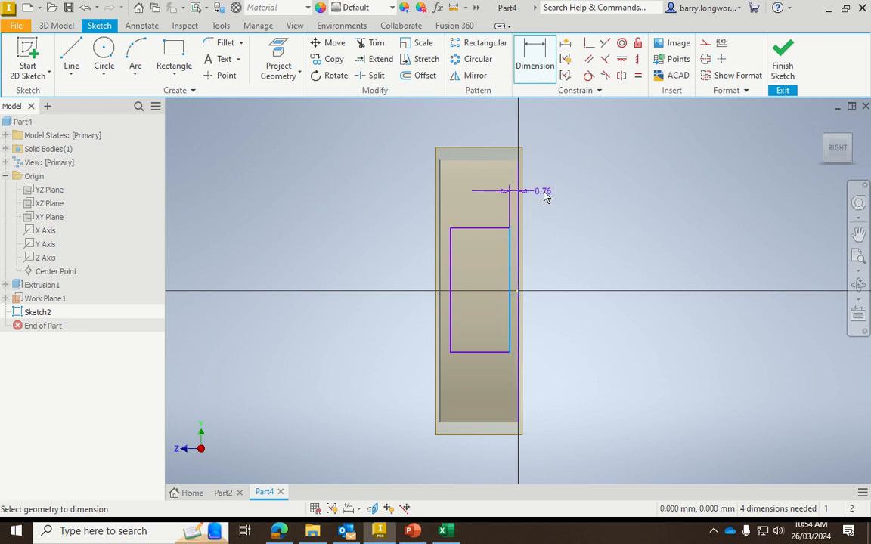
click(558, 192)
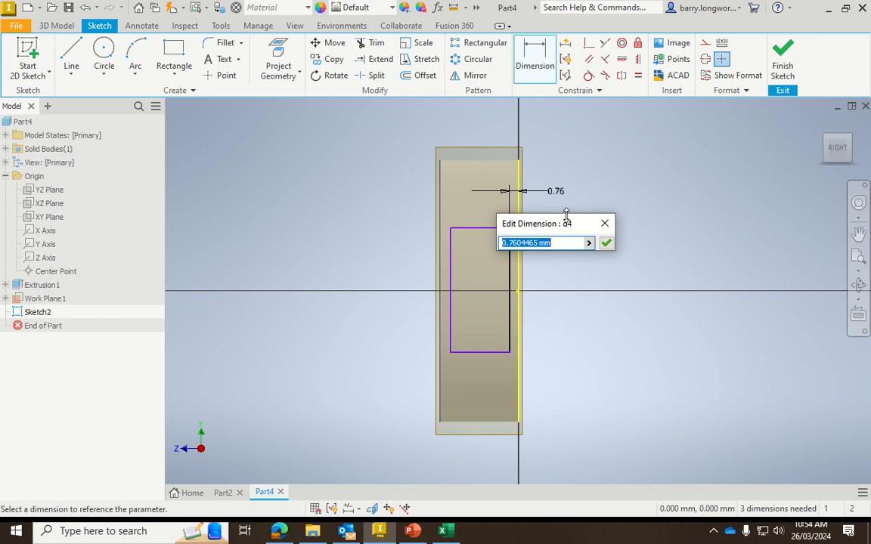
text(.5)
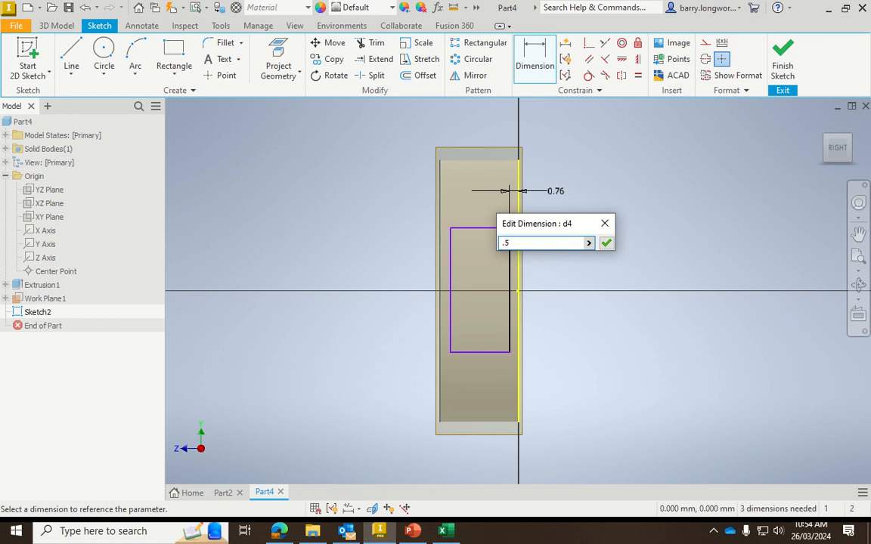
key(Return)
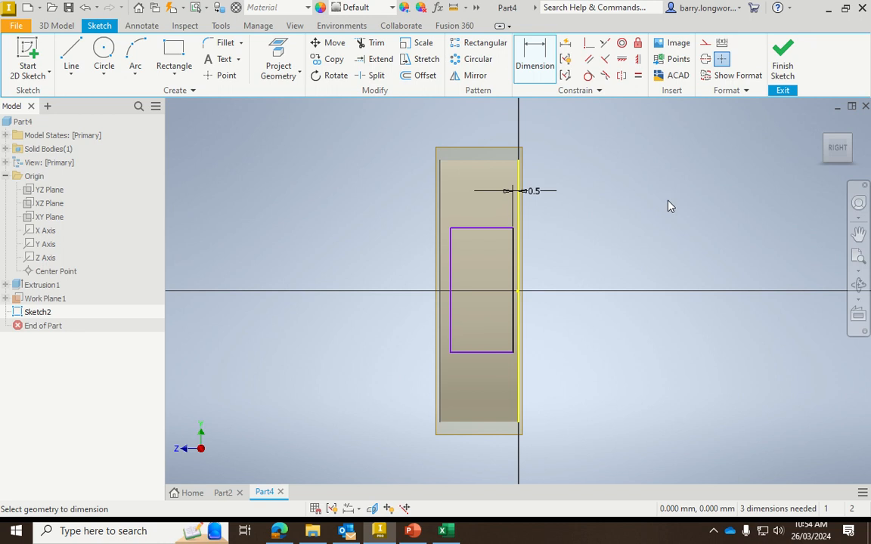
Dimension the gap between the rectangle's left side and the ring's adjacent edge, linking it to the opposite gap's dimension d4
click(452, 272)
click(441, 273)
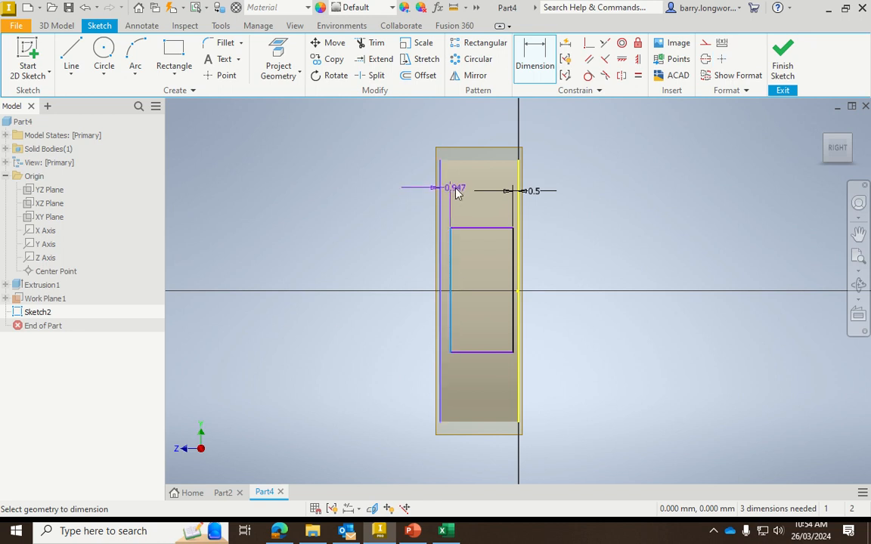
click(455, 188)
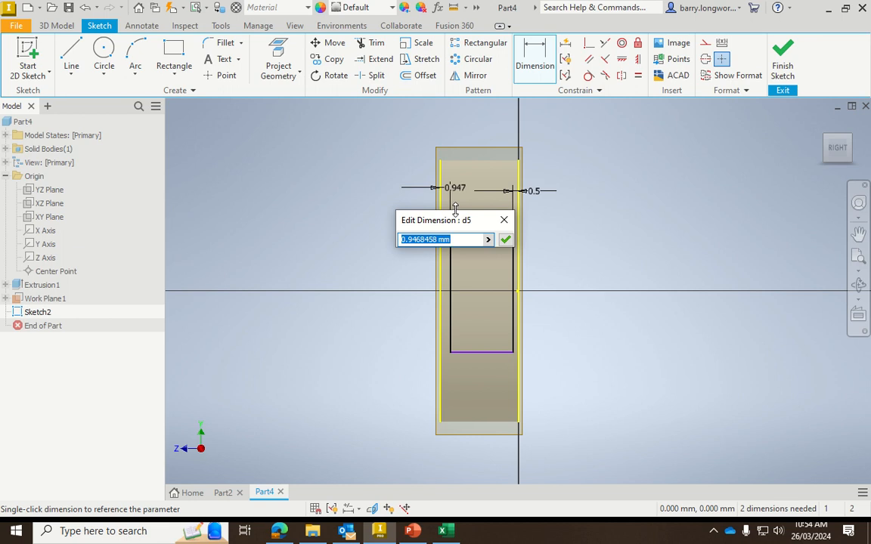
click(533, 192)
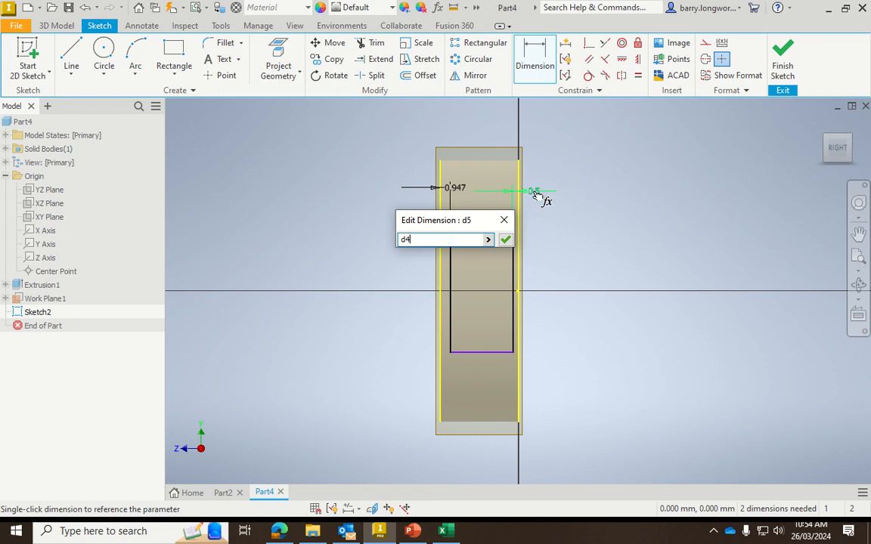
click(505, 239)
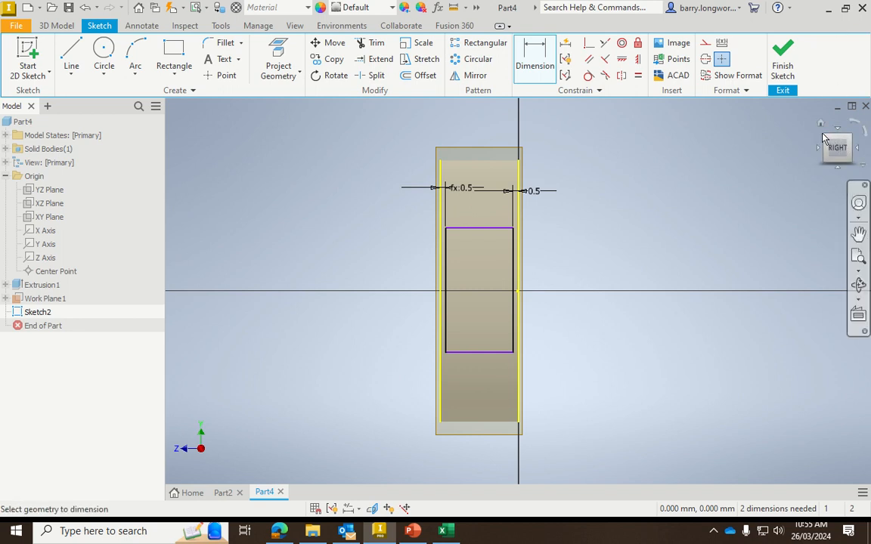
Dimension the rectangle's height with the expression 23.4*PI/10
click(821, 123)
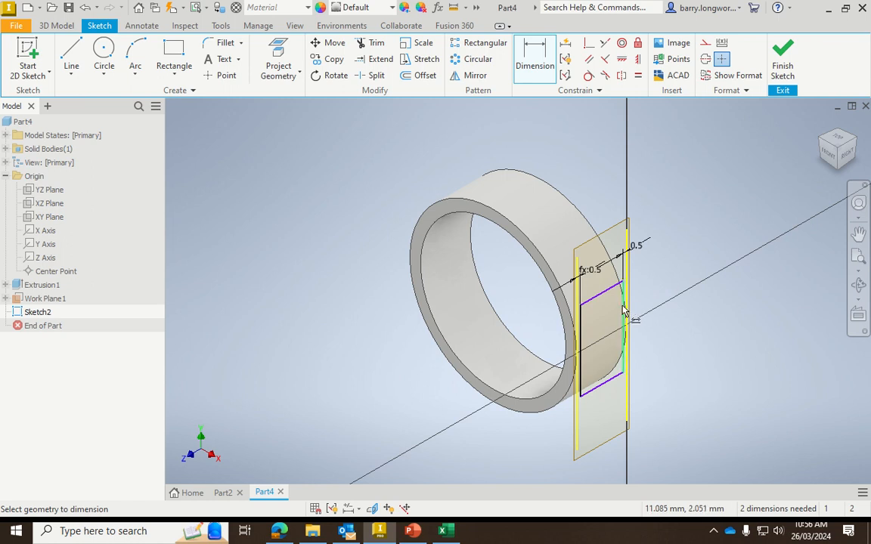
click(847, 153)
scroll(541, 282, up, 3)
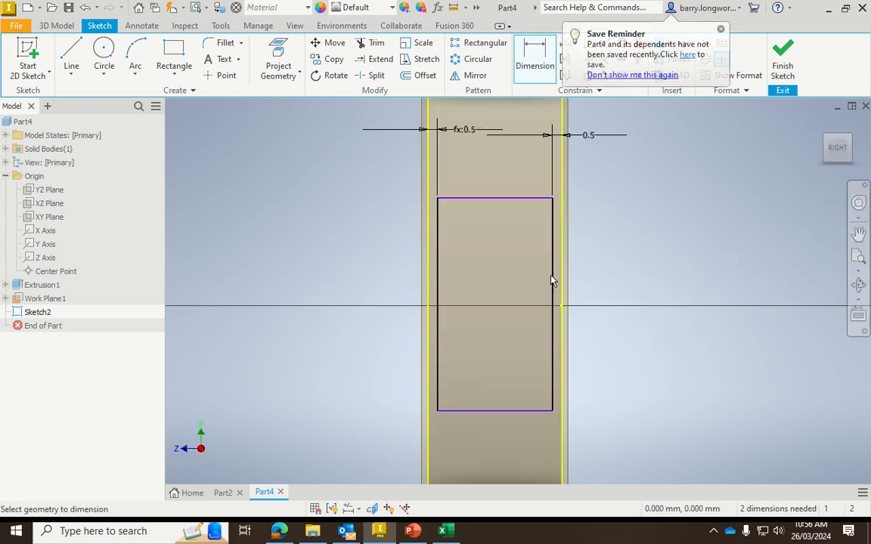
click(552, 285)
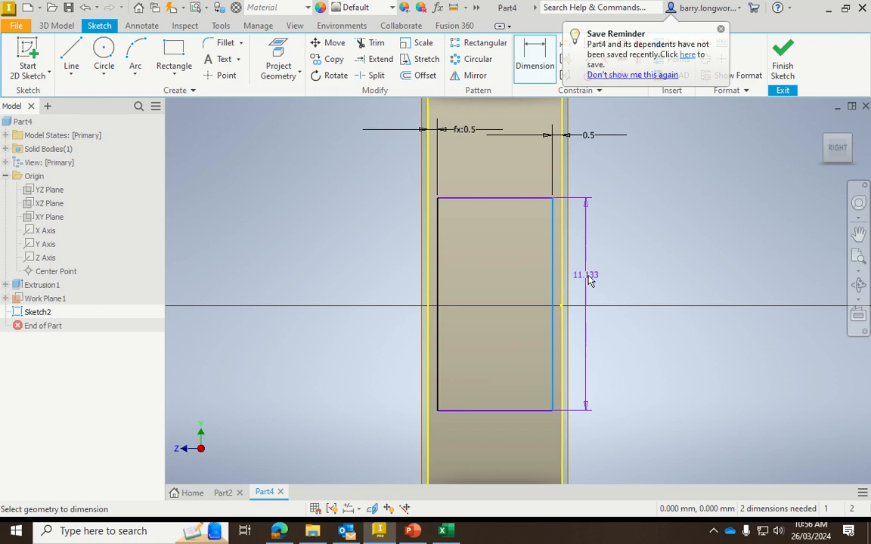
click(635, 293)
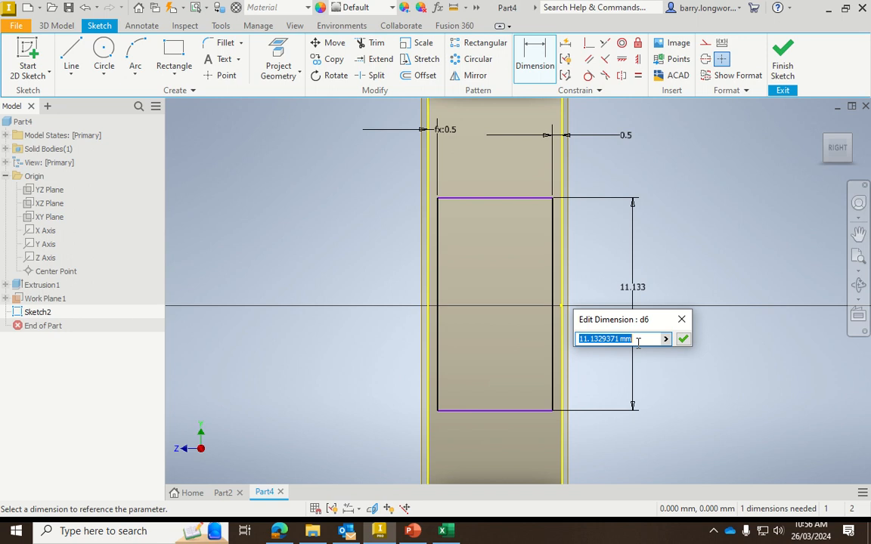
text(23)
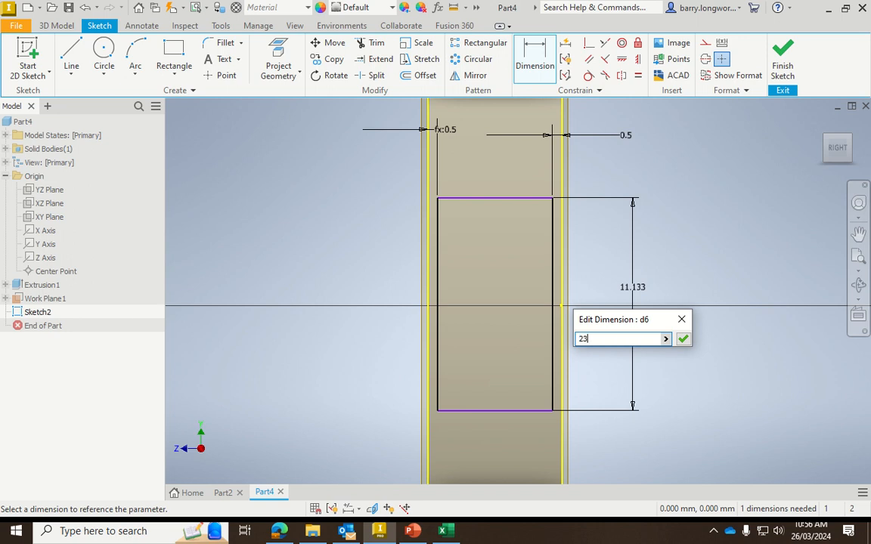
text(.4)
text(*PI)
text(/10)
click(684, 340)
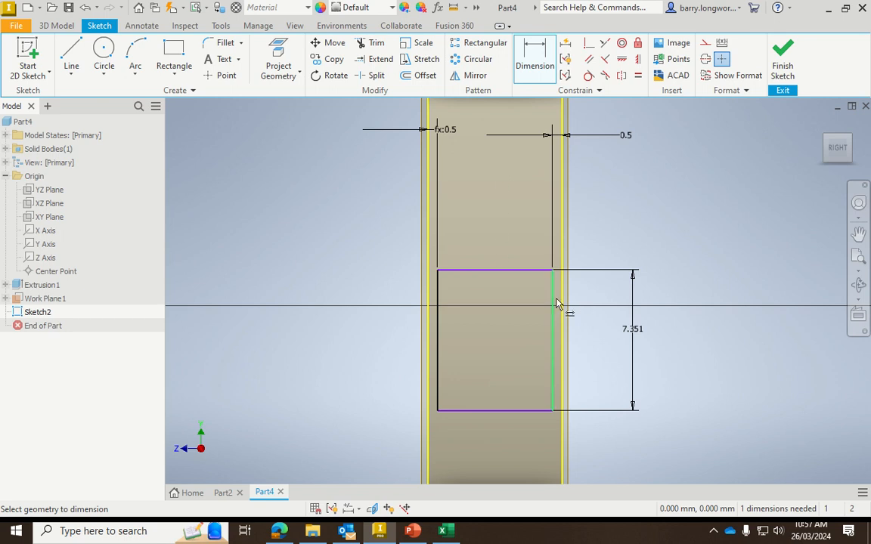
double_click(634, 331)
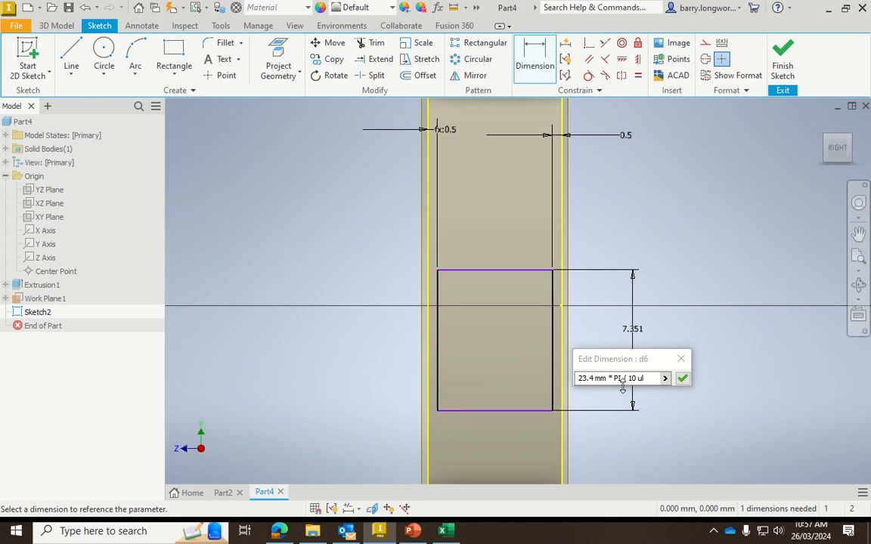
click(681, 378)
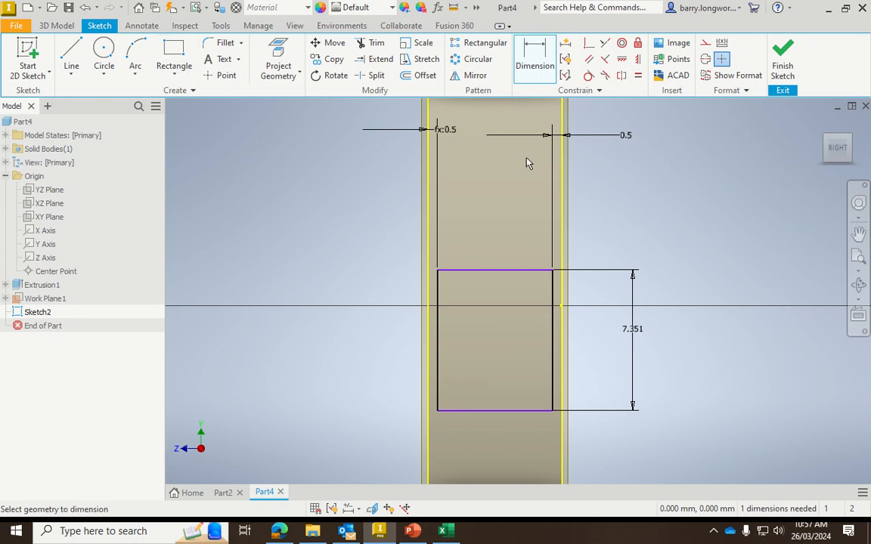
Align the midpoint of the rectangle's right side with the midpoint of the adjacent ring edge using a Vertical constraint
click(623, 60)
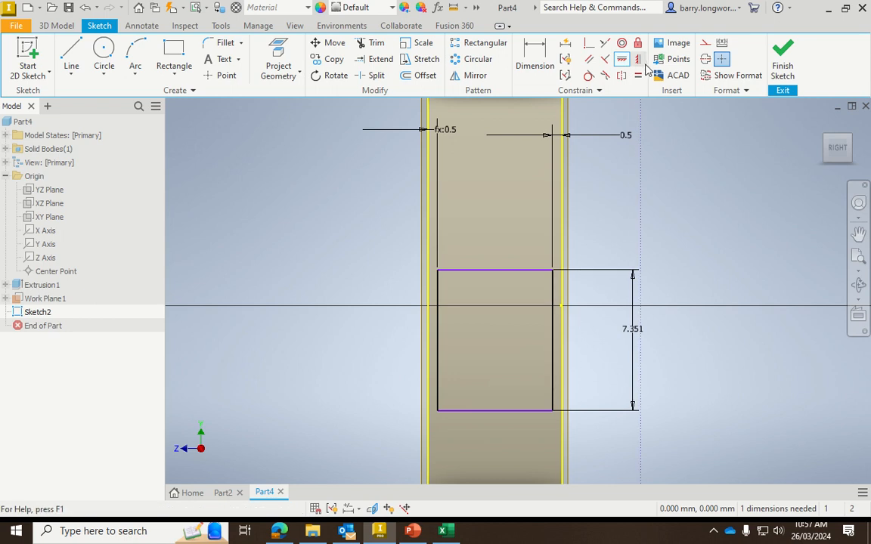
click(637, 60)
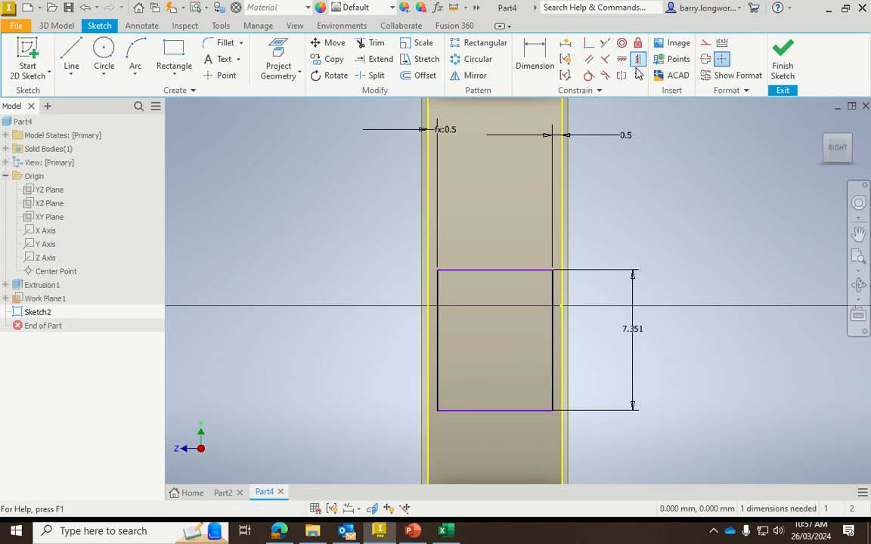
click(553, 341)
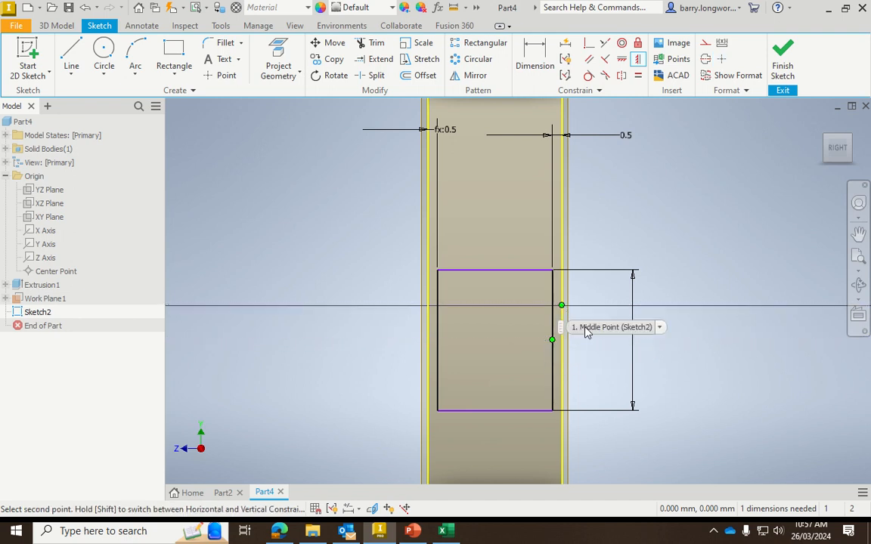
click(585, 330)
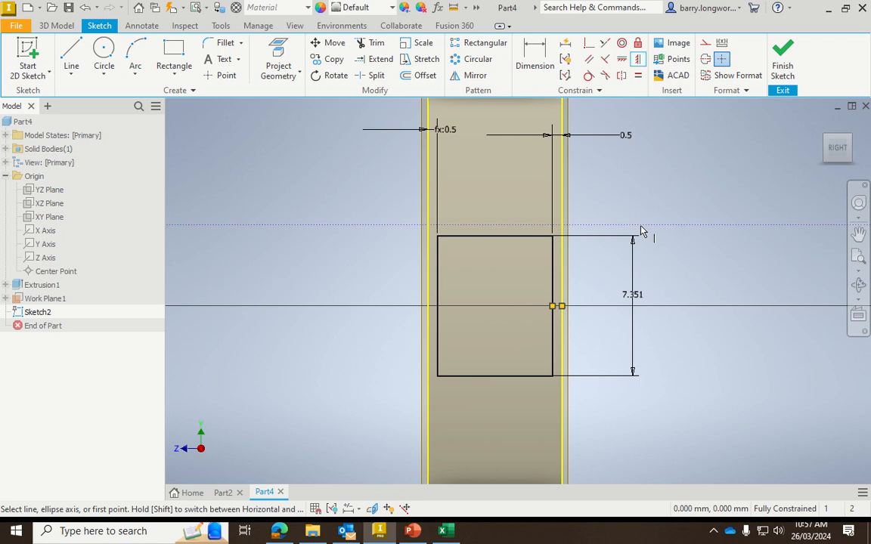
key(Escape)
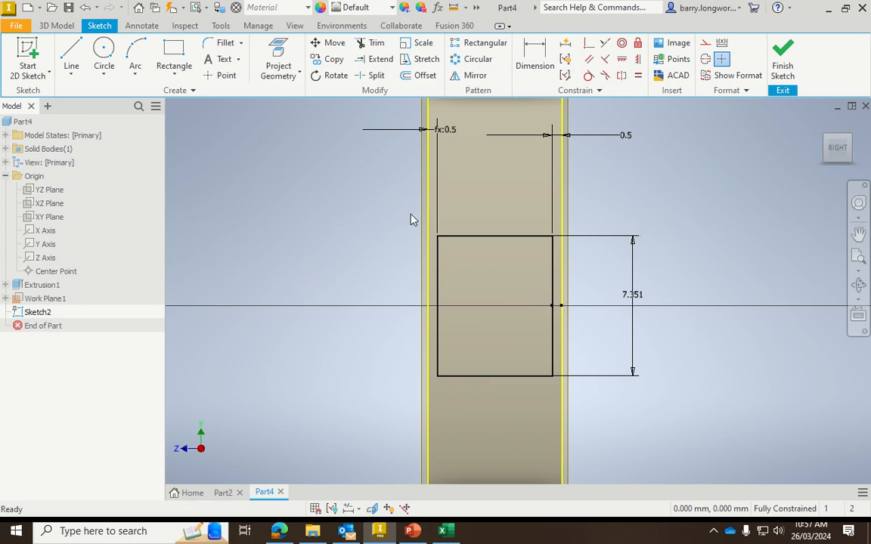
Convert all four sides of the rectangle to construction lines
mouse_move(410, 215)
mouse_down()
mouse_move(531, 323)
mouse_move(564, 381)
mouse_move(559, 394)
mouse_up()
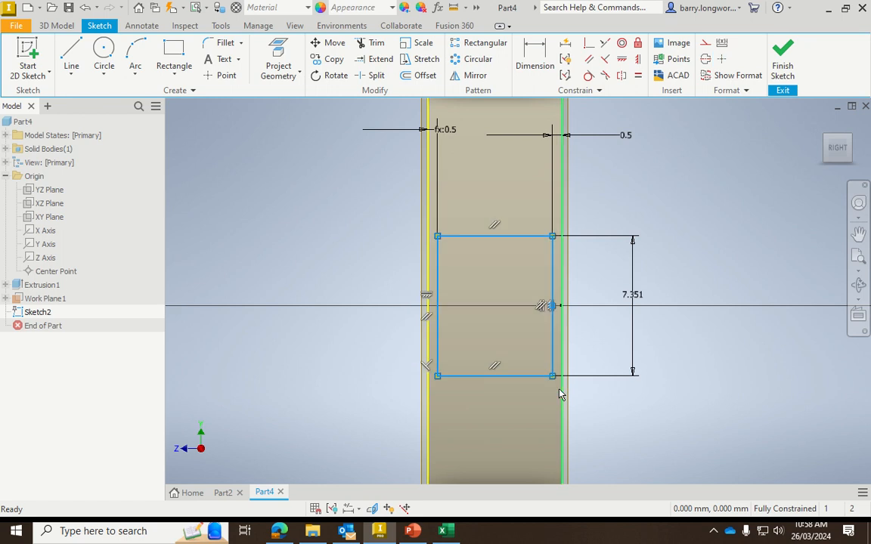
click(707, 45)
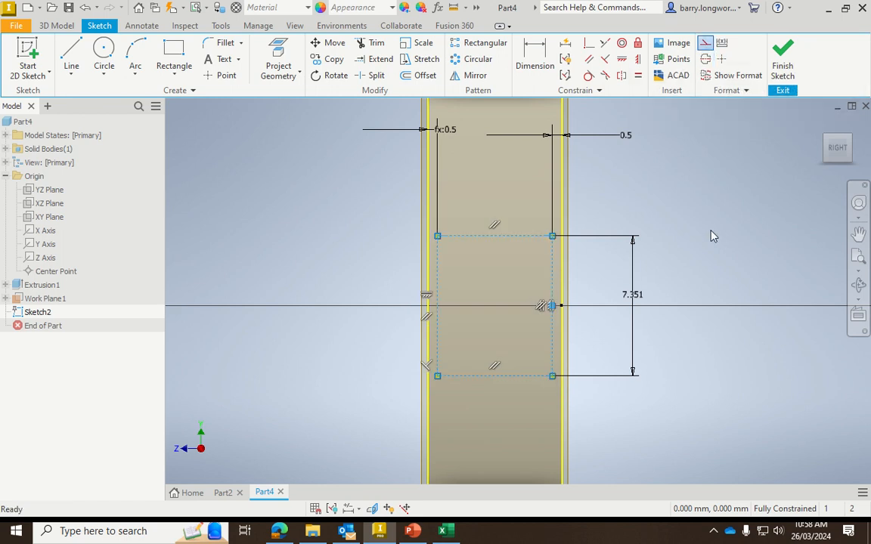
click(711, 237)
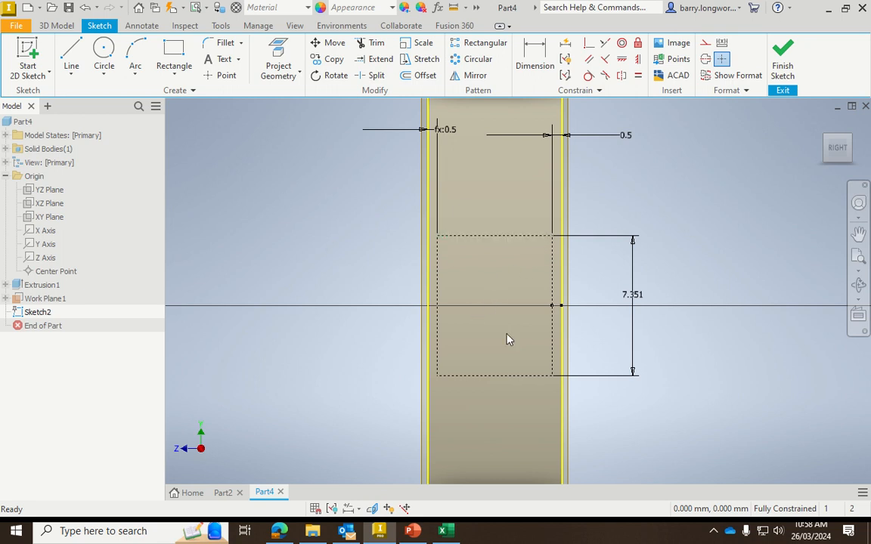
Draw a sideways V from the rectangle's upper right corner to the horizontal axis inside it and back to the lower right corner
click(71, 57)
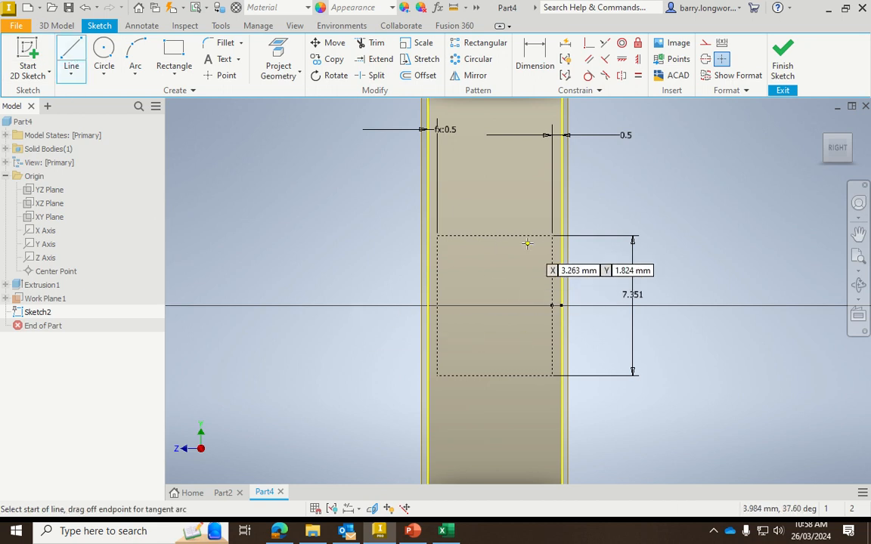
click(552, 236)
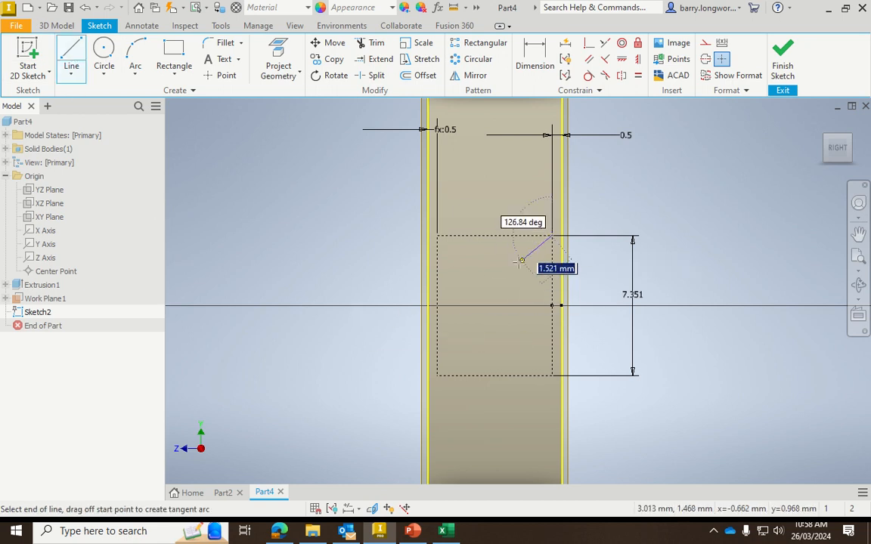
click(462, 306)
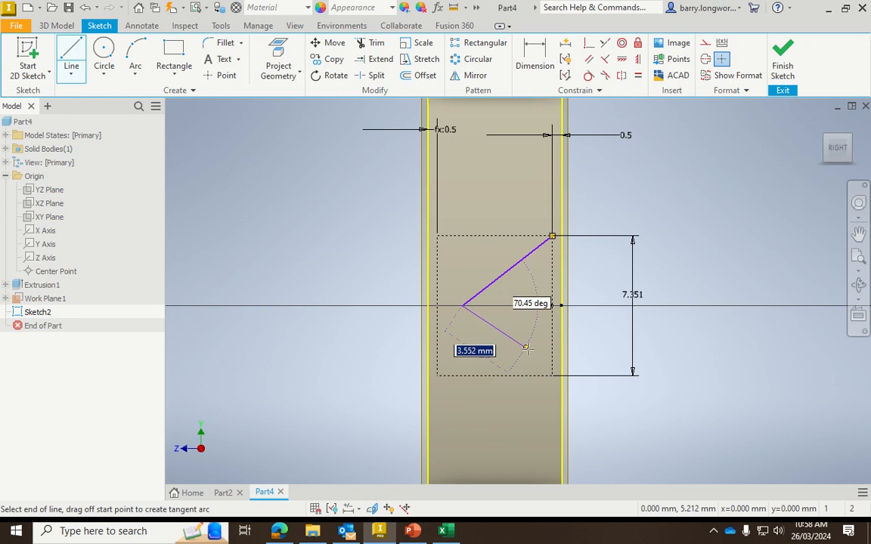
double_click(552, 375)
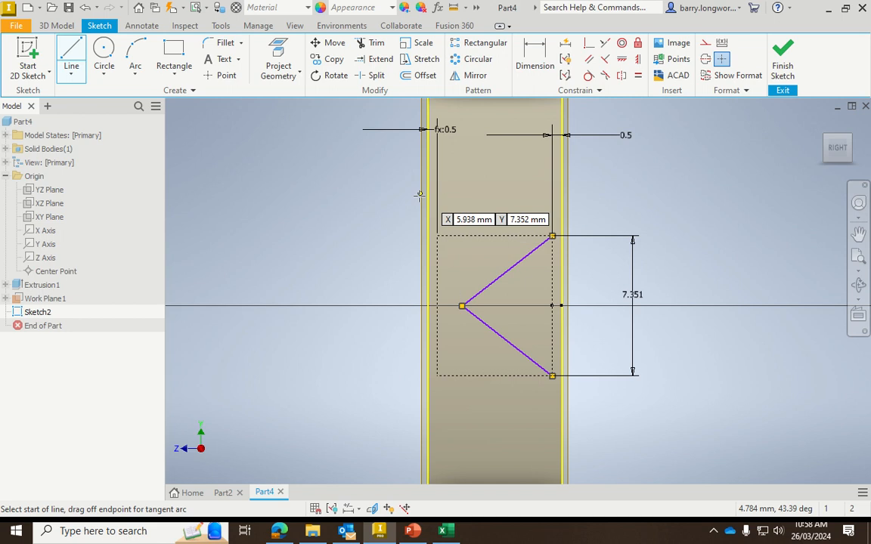
Make the two lines of the V equal in length
click(638, 75)
click(518, 263)
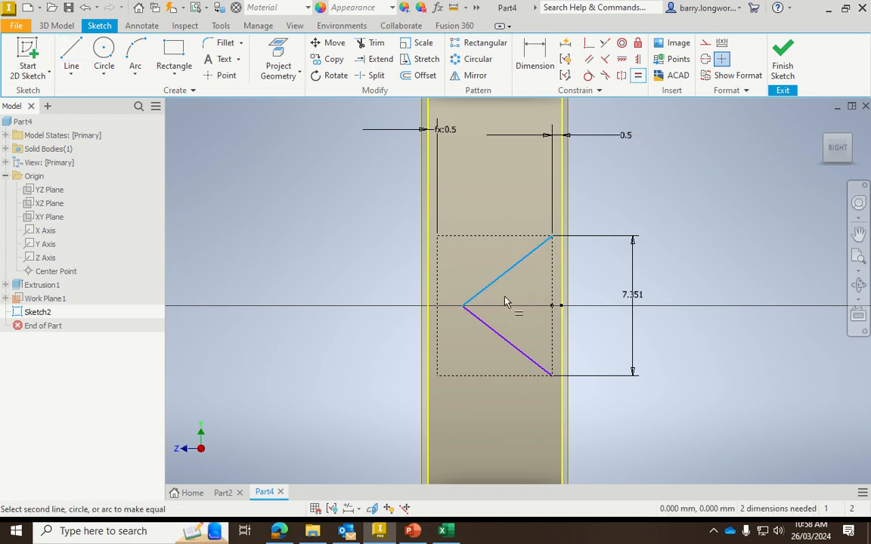
click(508, 352)
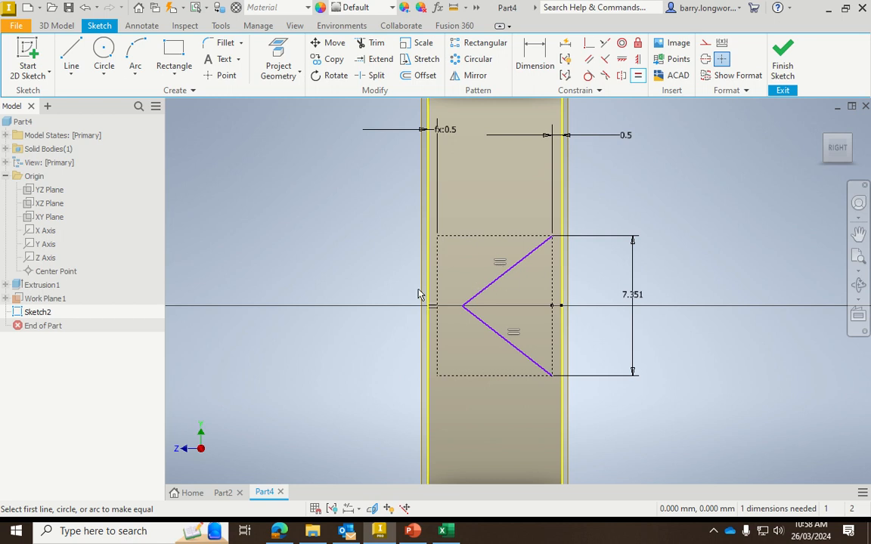
key(Escape)
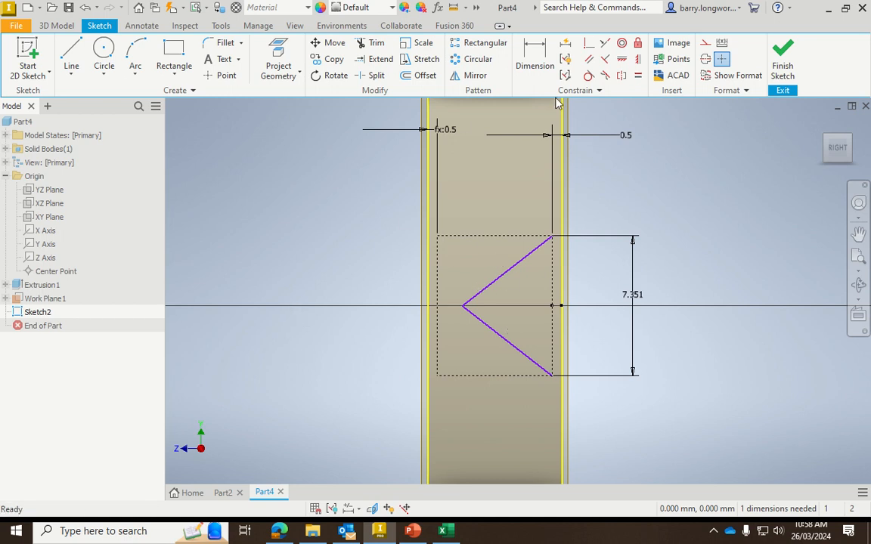
Offset the V profile outward by about 0.63 mm
click(406, 75)
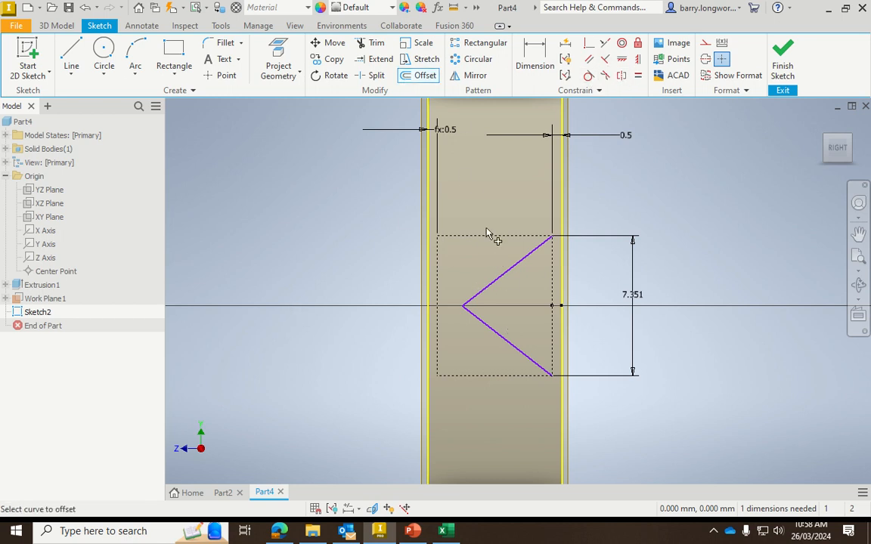
click(512, 271)
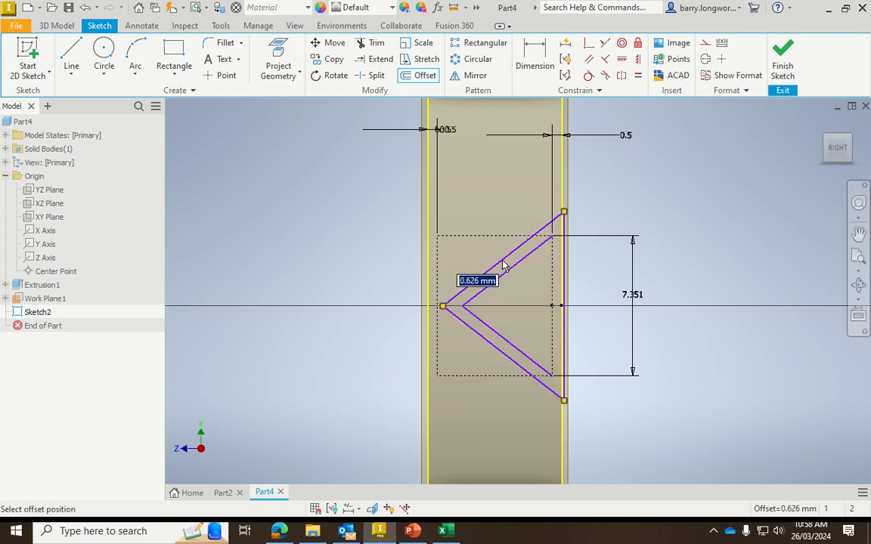
click(505, 264)
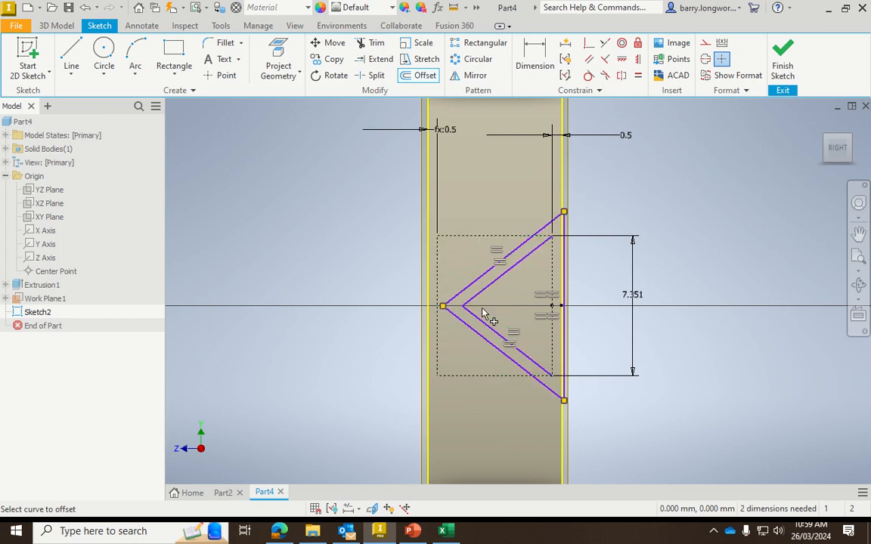
Make the outer V's tip coincident with the construction rectangle's left side
scroll(454, 307, up, 2)
scroll(454, 307, down, 5)
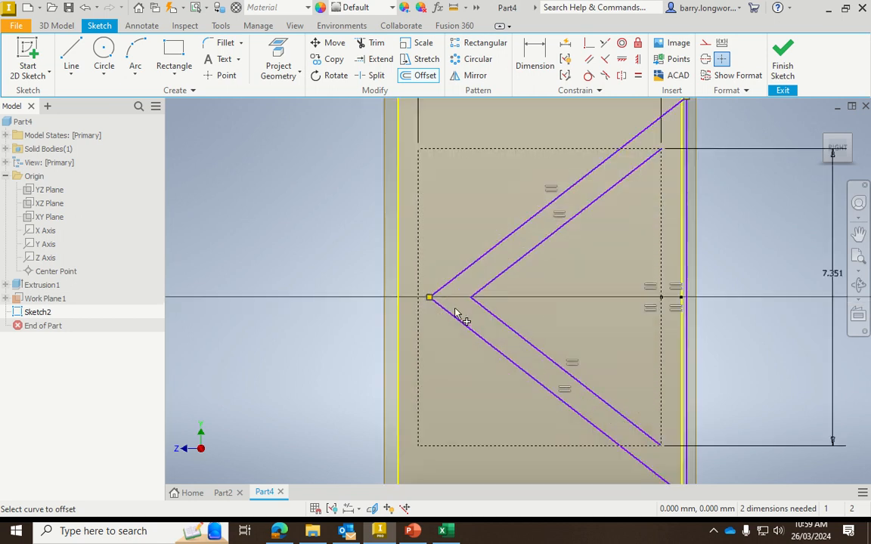
click(589, 43)
click(408, 288)
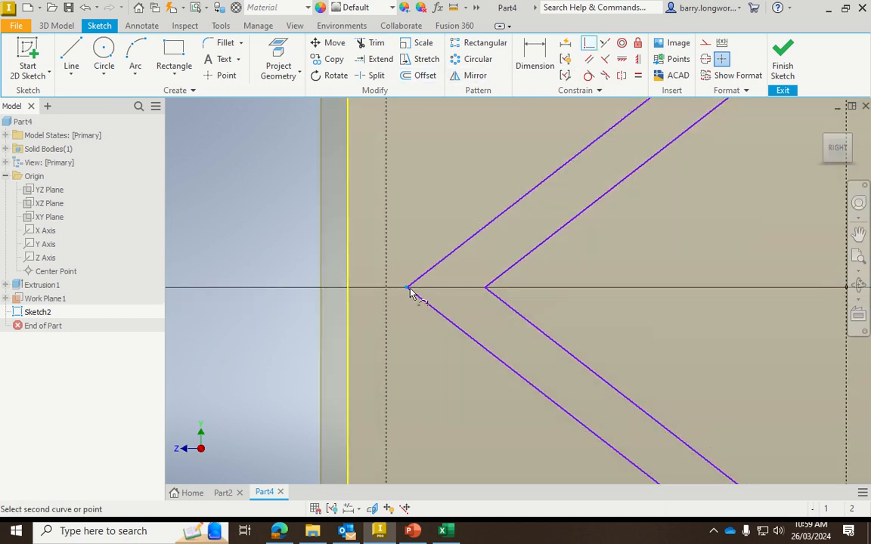
click(386, 288)
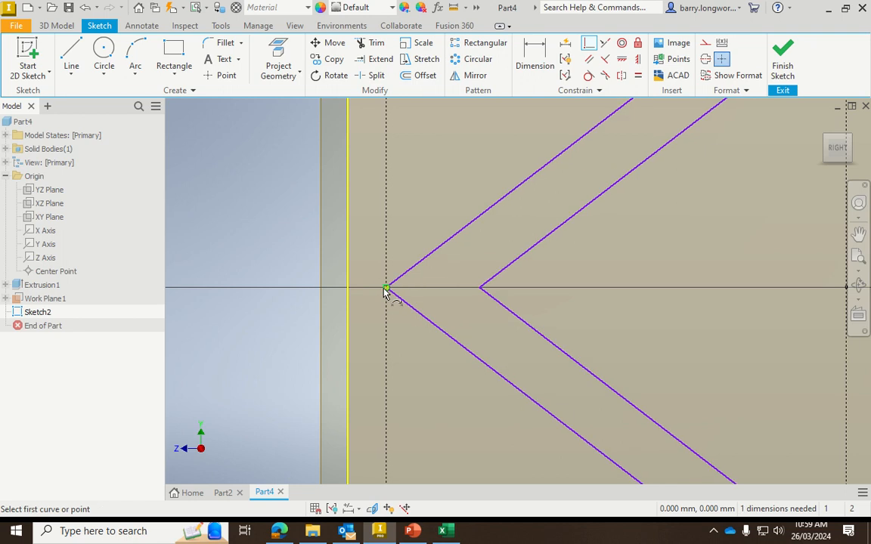
Trim the ends of the outer V's upper and lower arms that extend past the construction rectangle
scroll(427, 242, down, 3)
scroll(427, 242, up, 4)
scroll(426, 242, up, 4)
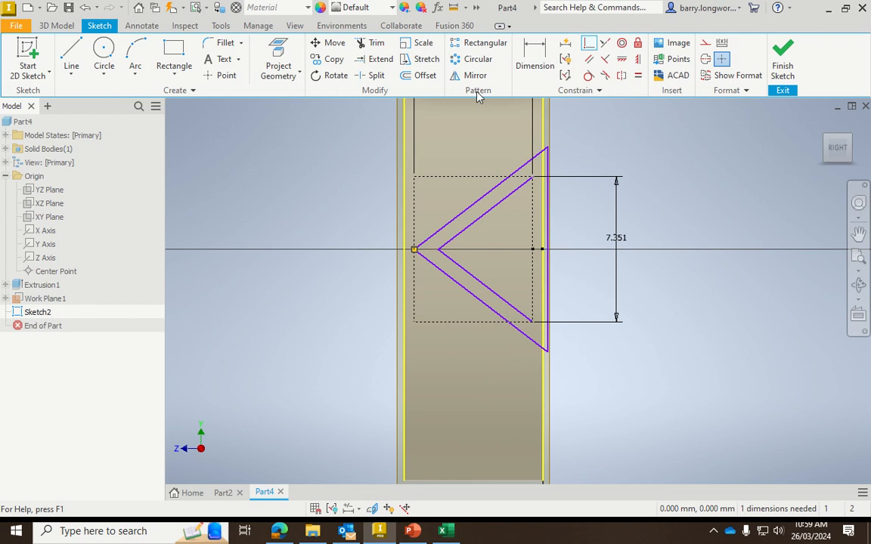
scroll(548, 128, up, 3)
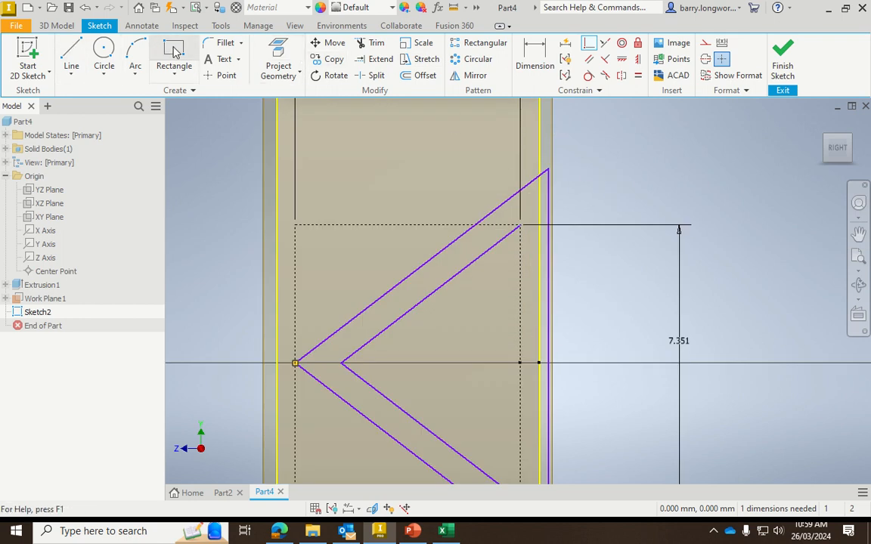
click(371, 44)
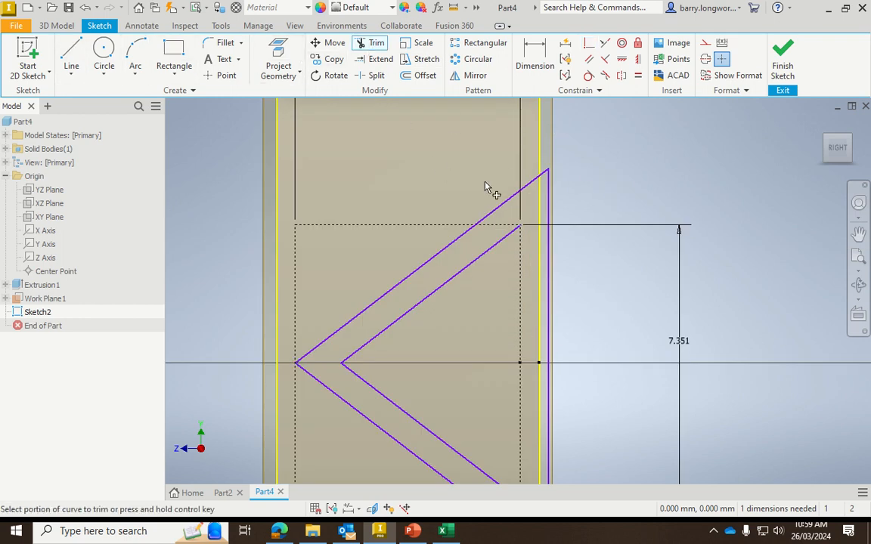
click(532, 182)
scroll(474, 229, down, 3)
scroll(478, 156, up, 8)
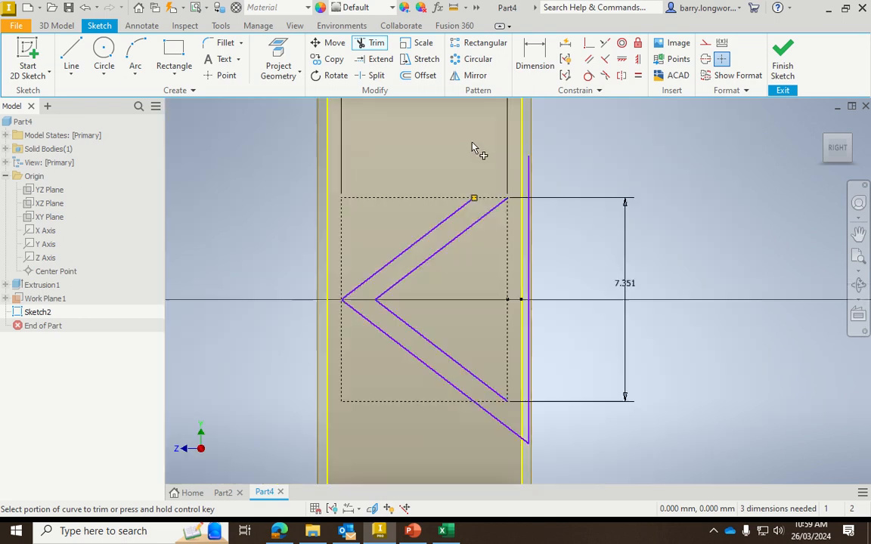
scroll(478, 250, down, 4)
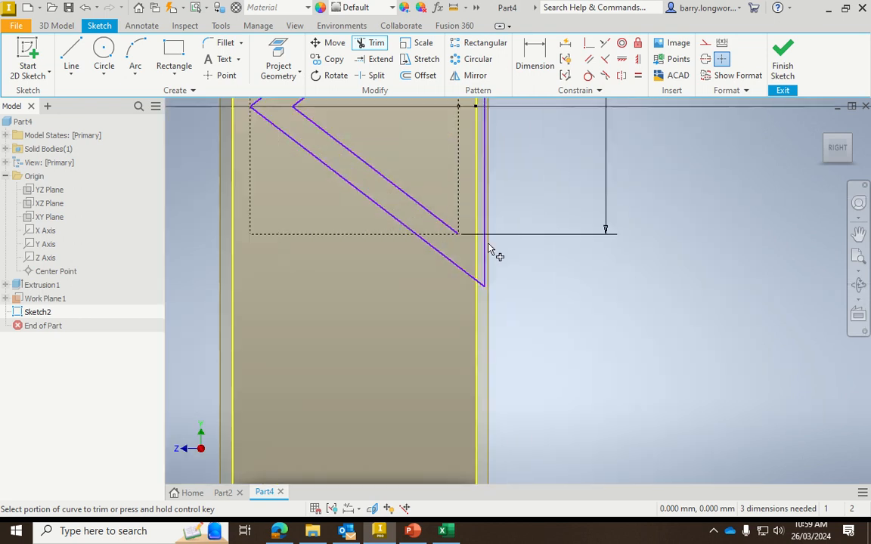
click(443, 253)
click(479, 284)
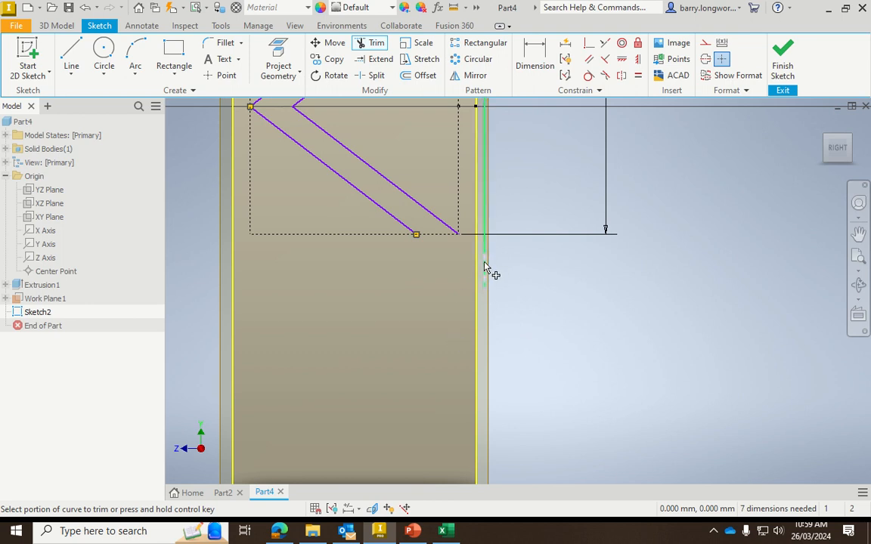
Remove the stray vertical line just outside the construction rectangle, beside the ring's edge
click(486, 270)
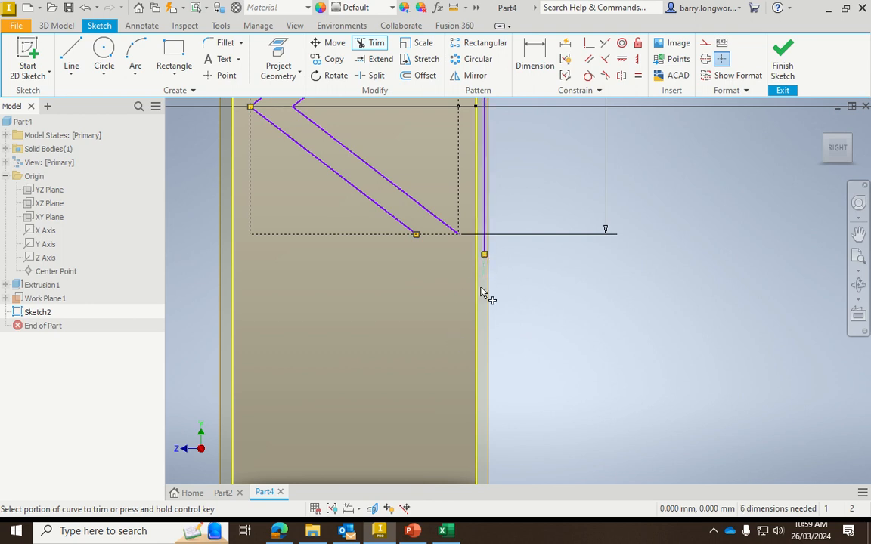
click(483, 213)
click(485, 244)
scroll(536, 285, up, 6)
scroll(503, 208, down, 5)
scroll(503, 214, down, 3)
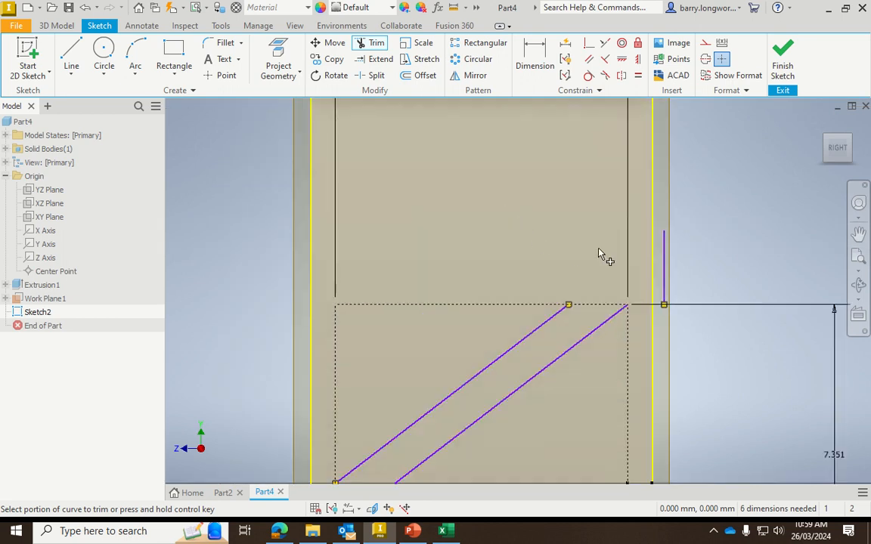
key(Escape)
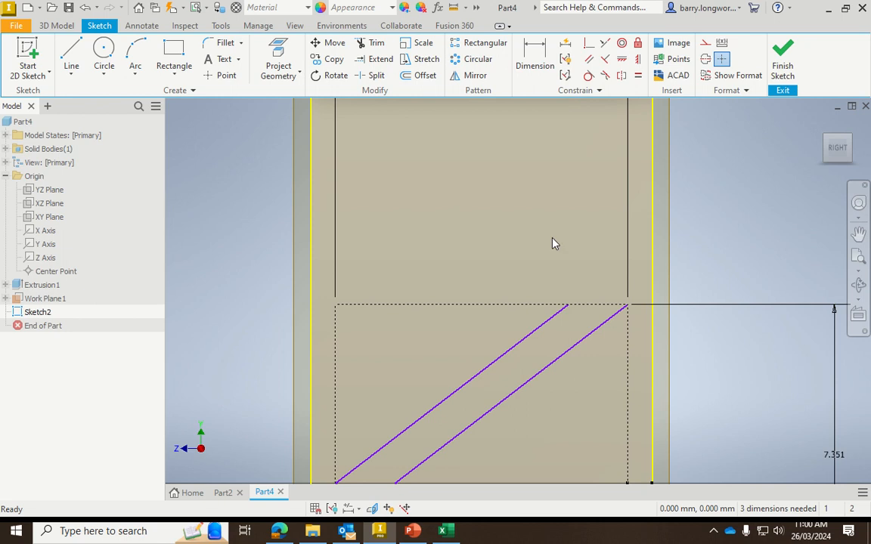
Draw short lines joining the outer and inner V's ends at both the upper and lower arms
scroll(554, 238, up, 5)
scroll(554, 225, up, 1)
scroll(544, 221, down, 2)
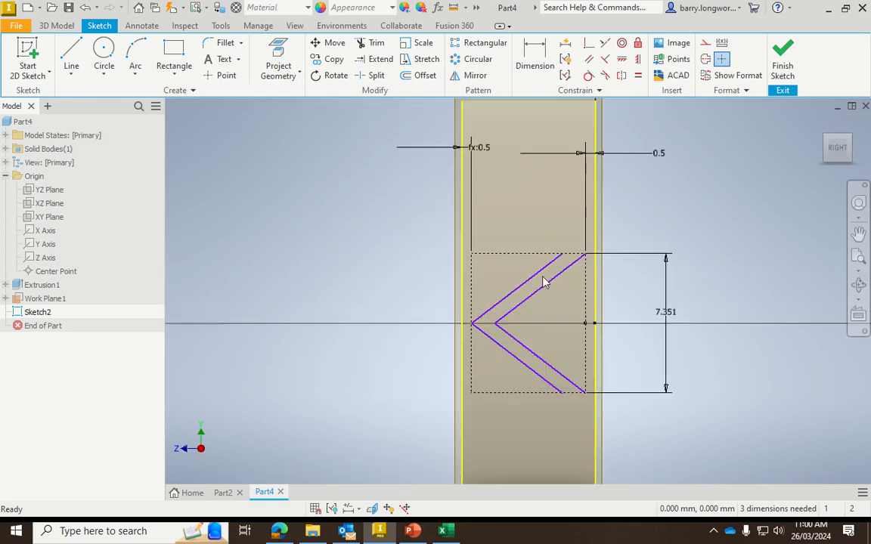
click(71, 55)
click(471, 253)
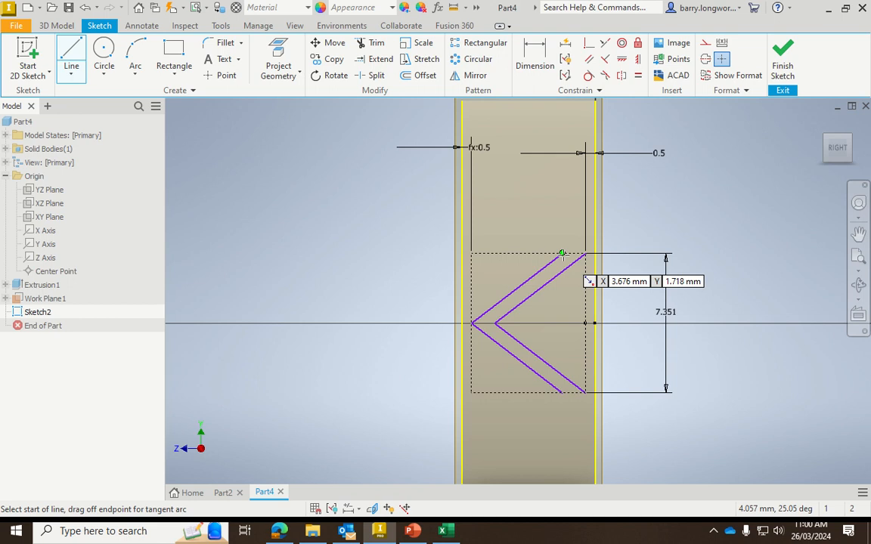
click(562, 253)
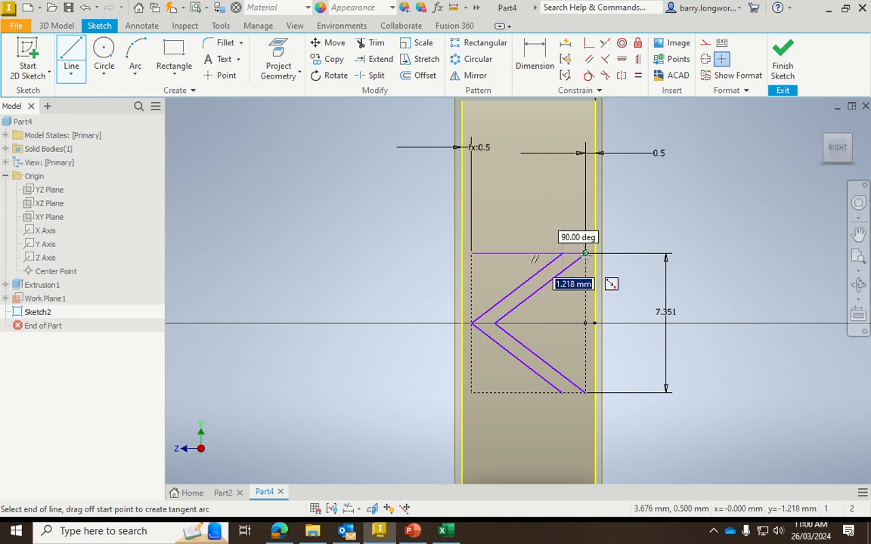
click(586, 253)
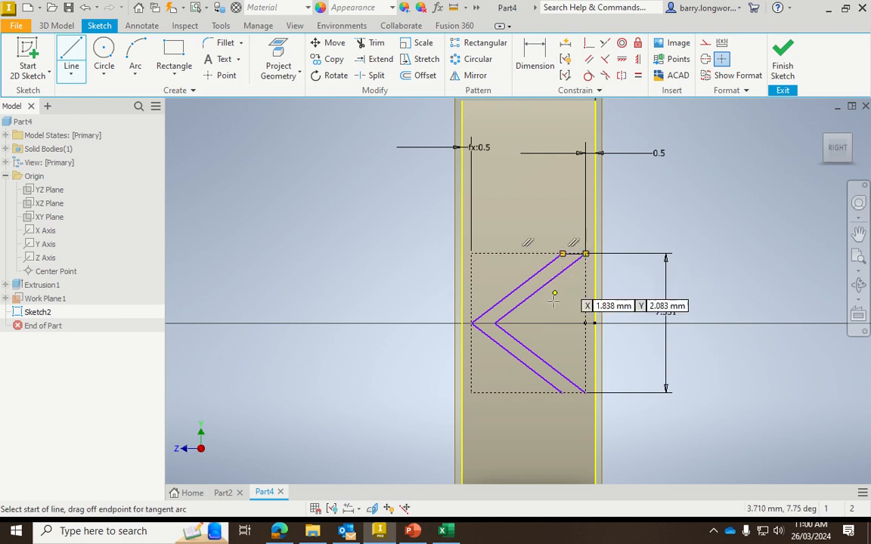
click(562, 392)
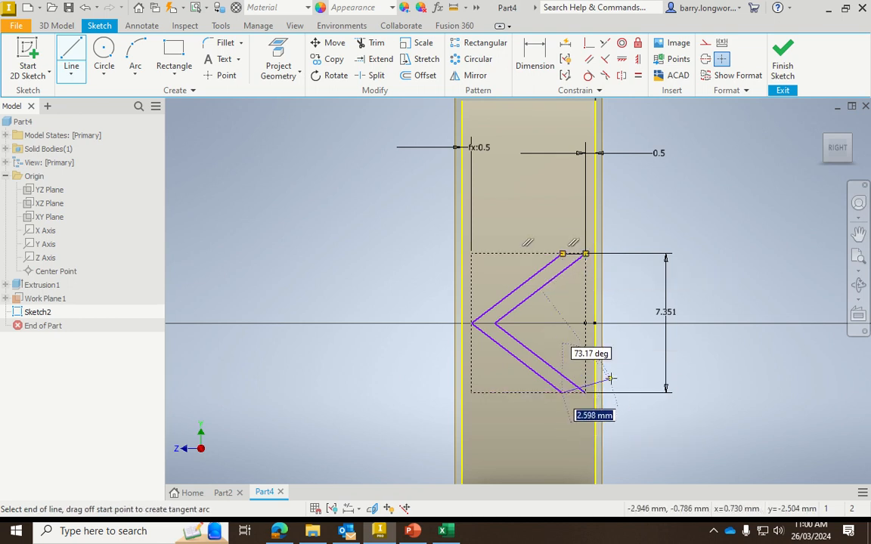
click(583, 391)
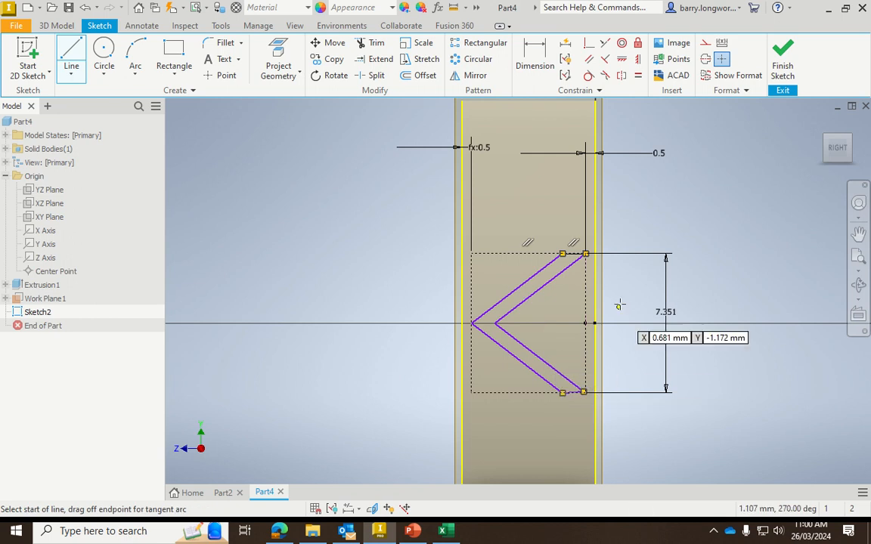
Make the lower closing line's loose end coincident with the inner V's endpoint at the rectangle corner and finish the sketch
scroll(565, 407, down, 5)
scroll(571, 395, up, 10)
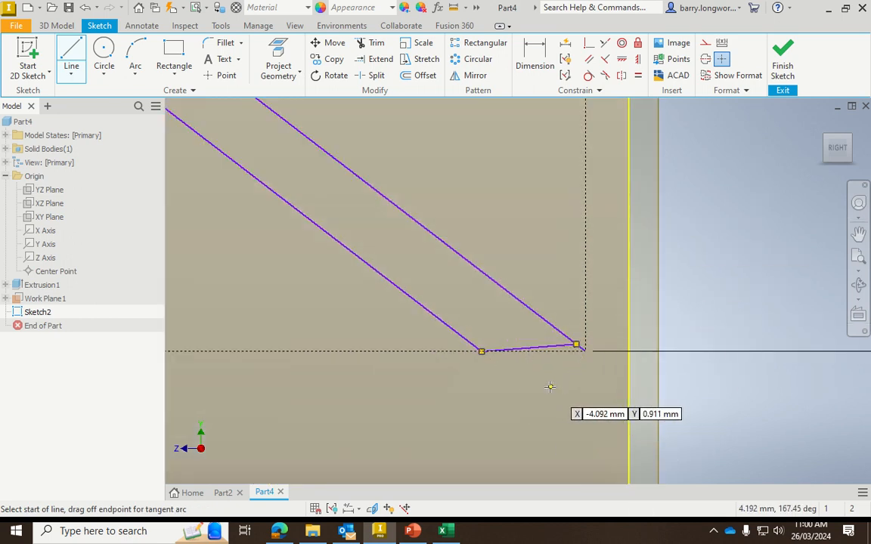
key(Escape)
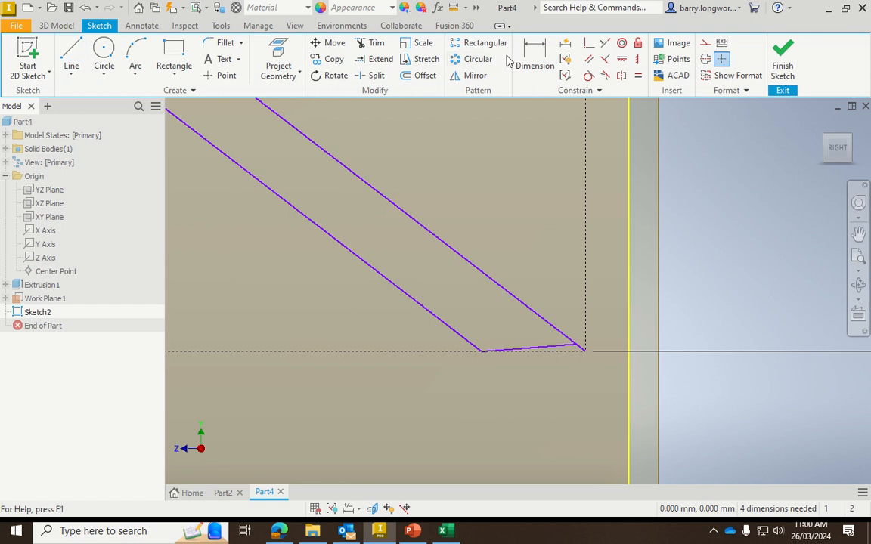
click(588, 43)
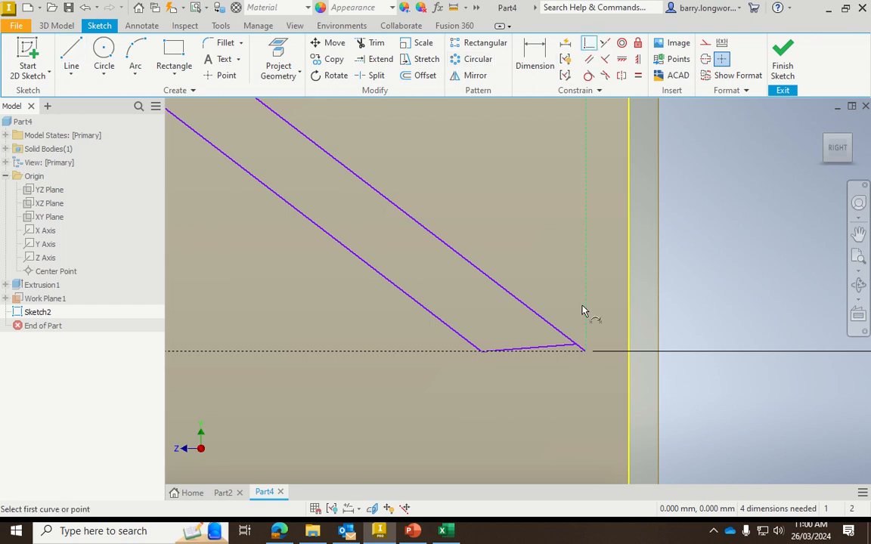
click(577, 350)
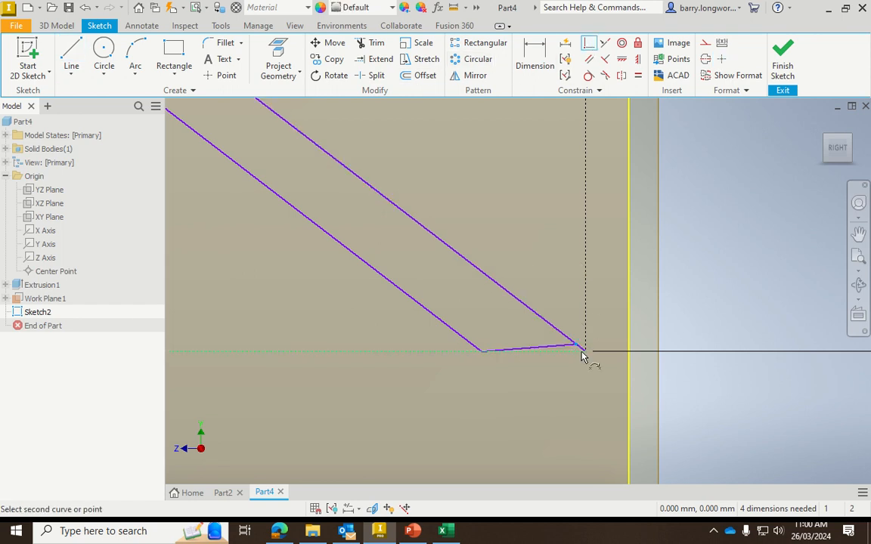
click(584, 352)
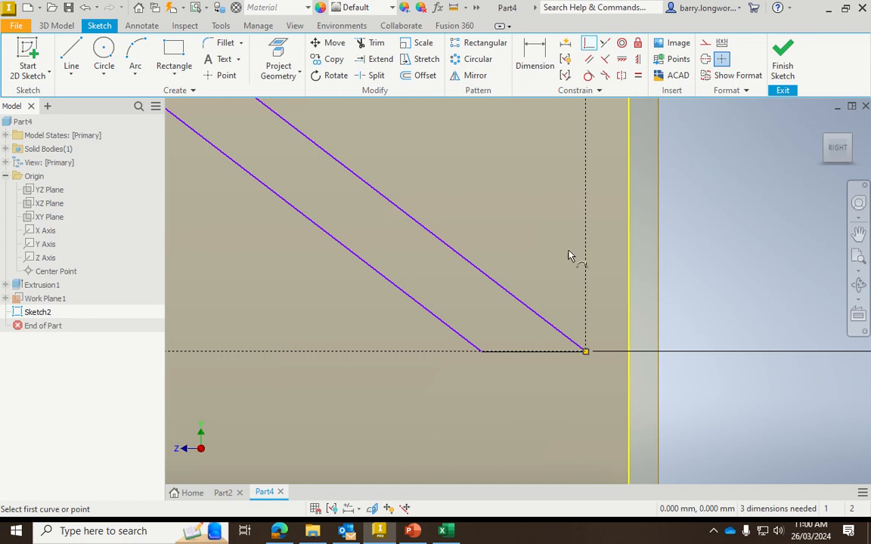
click(785, 64)
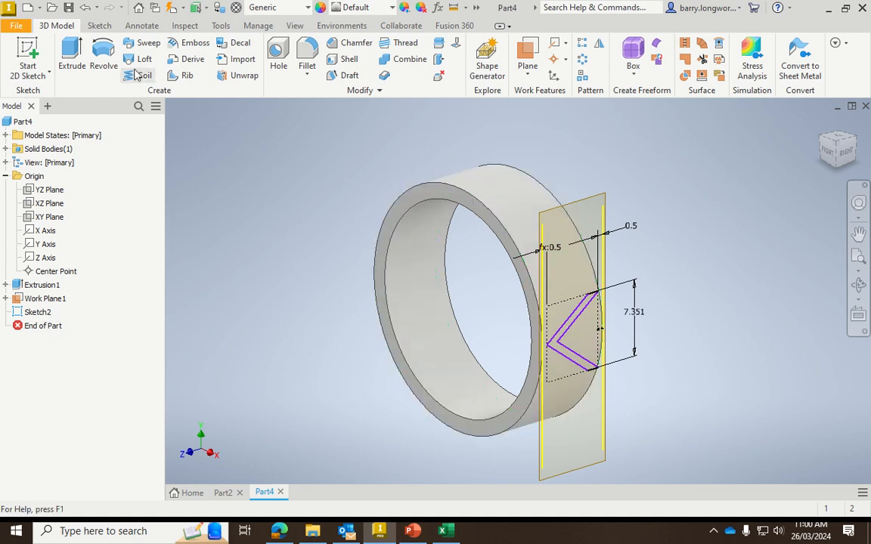
Engrave the V profile 0.5 mm deep with Emboss, wrapping it onto the ring's outer cylindrical face
click(191, 43)
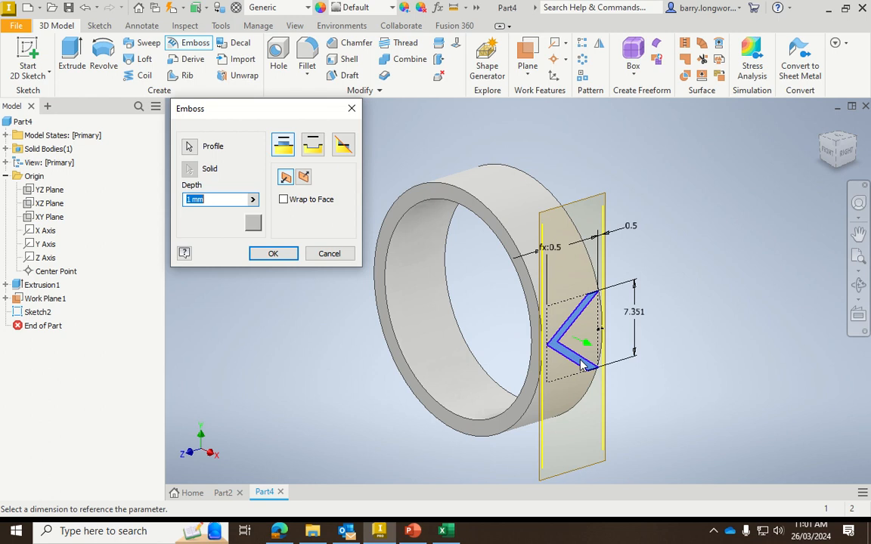
click(312, 145)
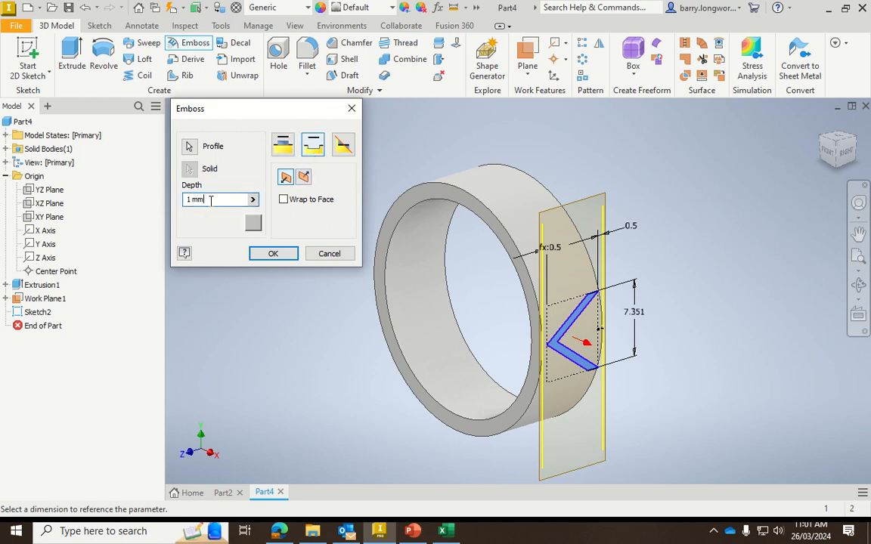
drag(211, 201, 180, 206)
text(.5)
click(284, 200)
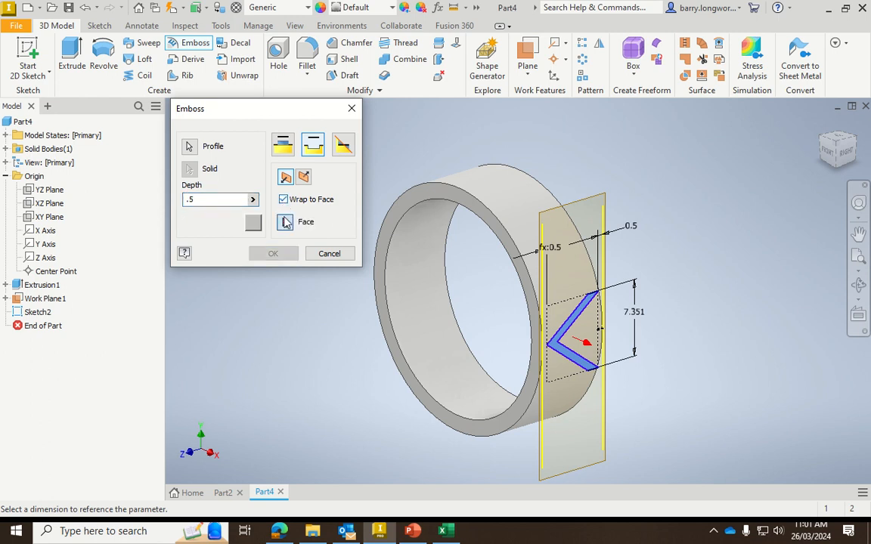
click(511, 209)
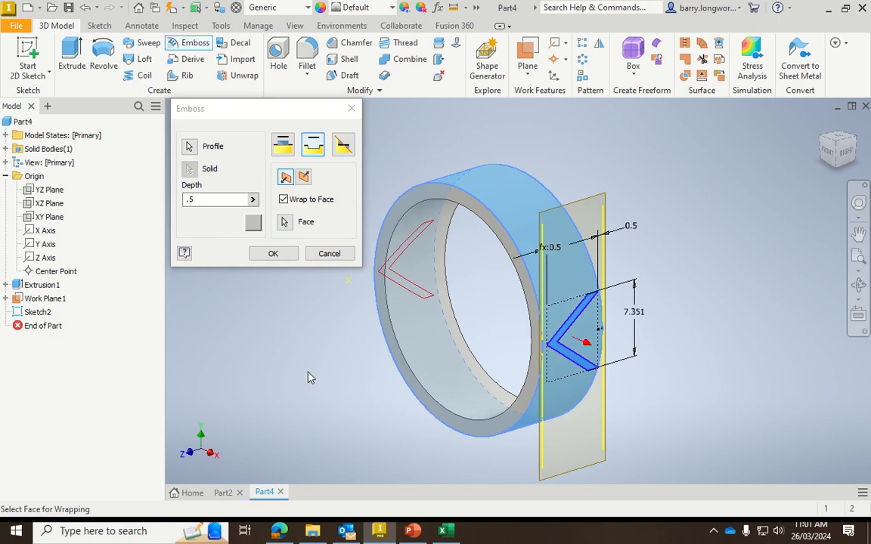
click(285, 254)
Pattern the engraved V circularly about the ring's axis with 10 occurrences over 360 degrees
scroll(539, 378, up, 5)
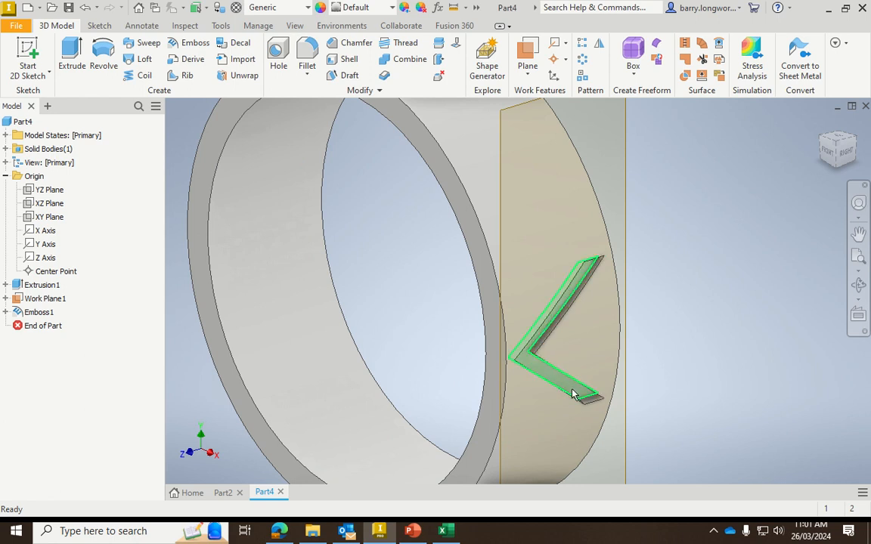
mouse_move(595, 415)
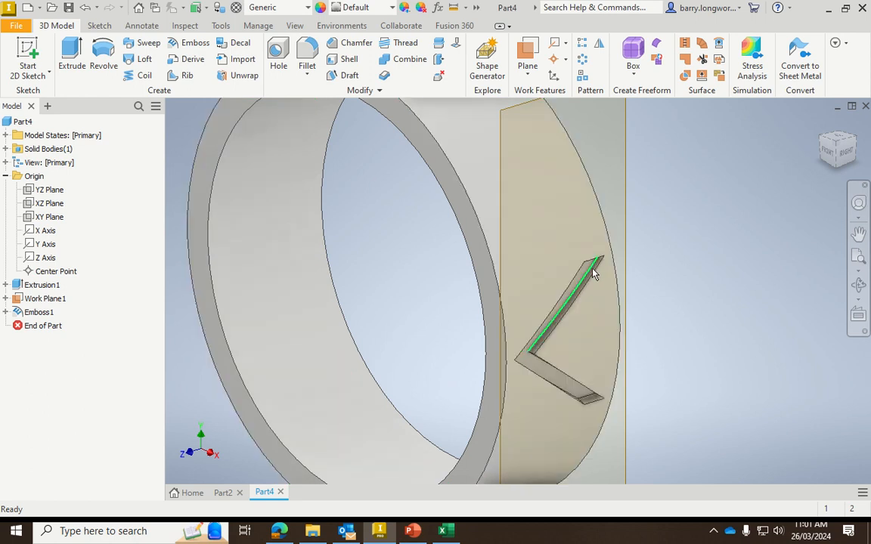
scroll(533, 299, up, 3)
scroll(542, 300, down, 5)
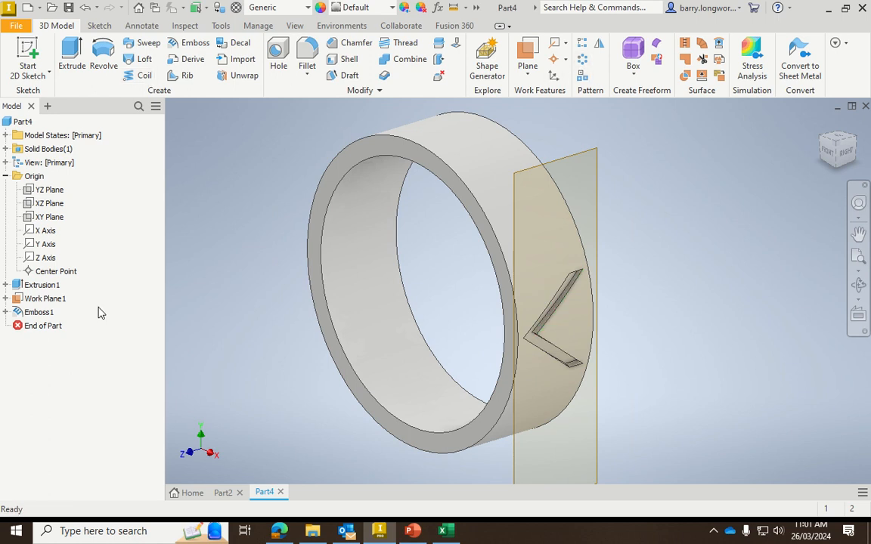
click(20, 316)
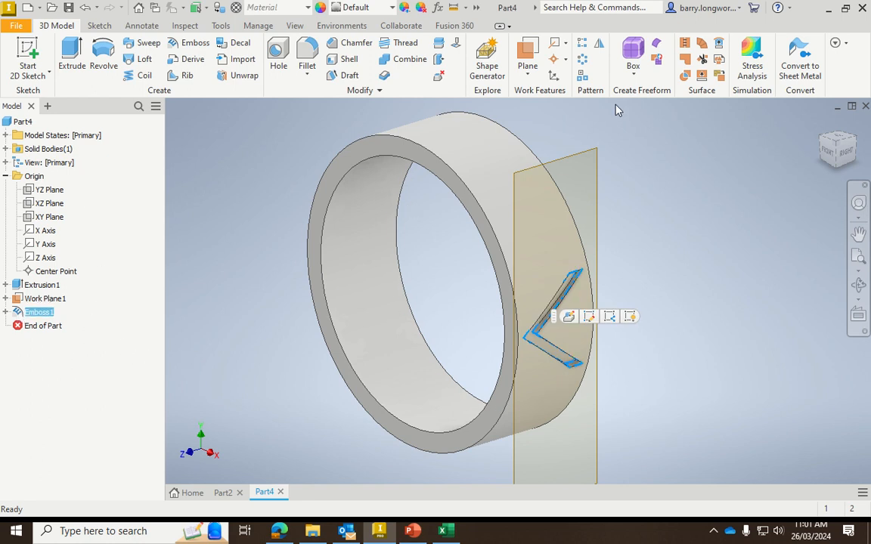
click(582, 61)
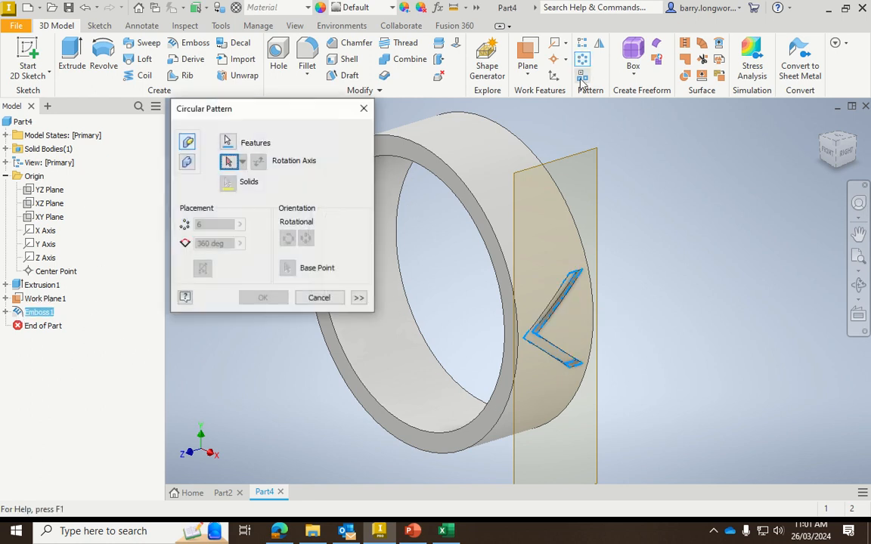
click(493, 240)
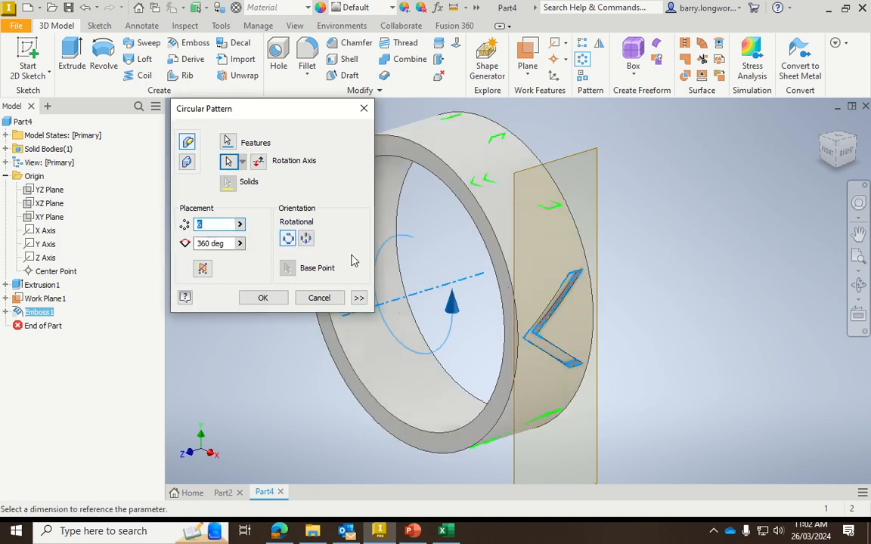
text(10)
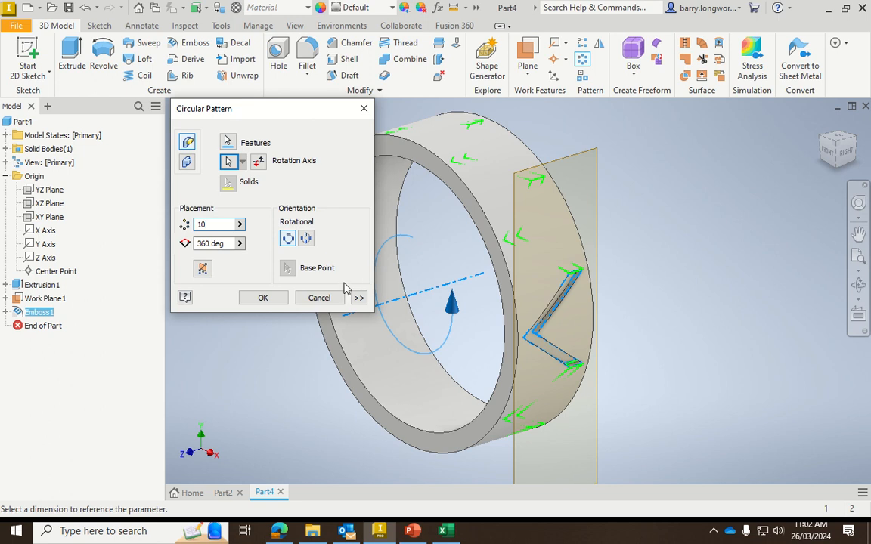
click(264, 298)
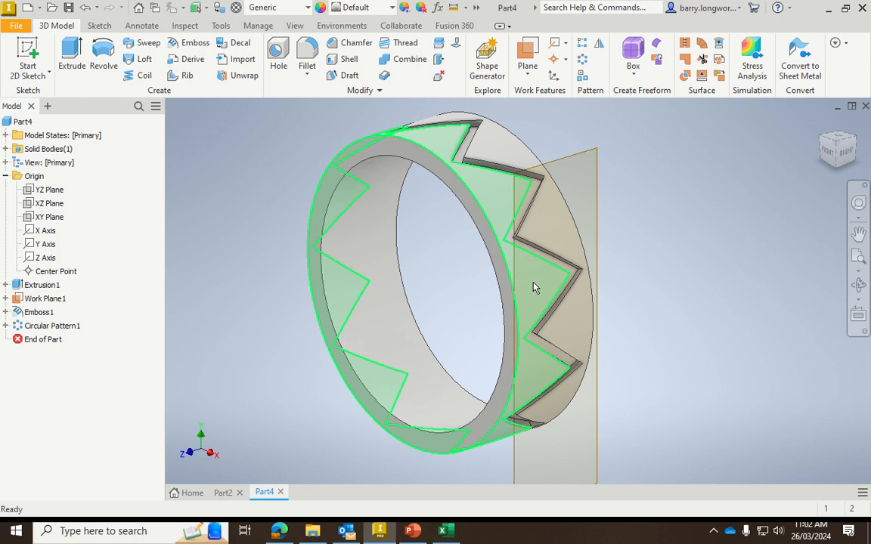
Open the engraved V's sketch to examine its profile and dimensions, and return to the part
click(6, 312)
double_click(46, 326)
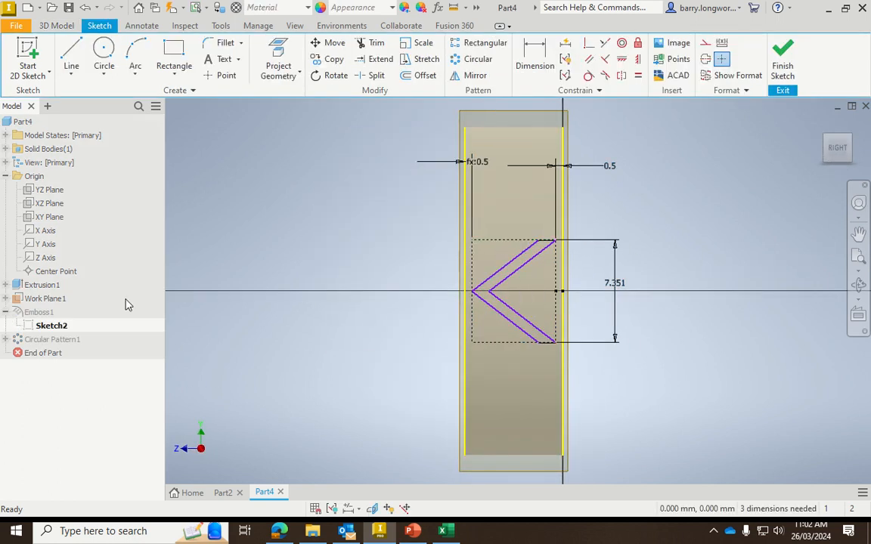
click(783, 64)
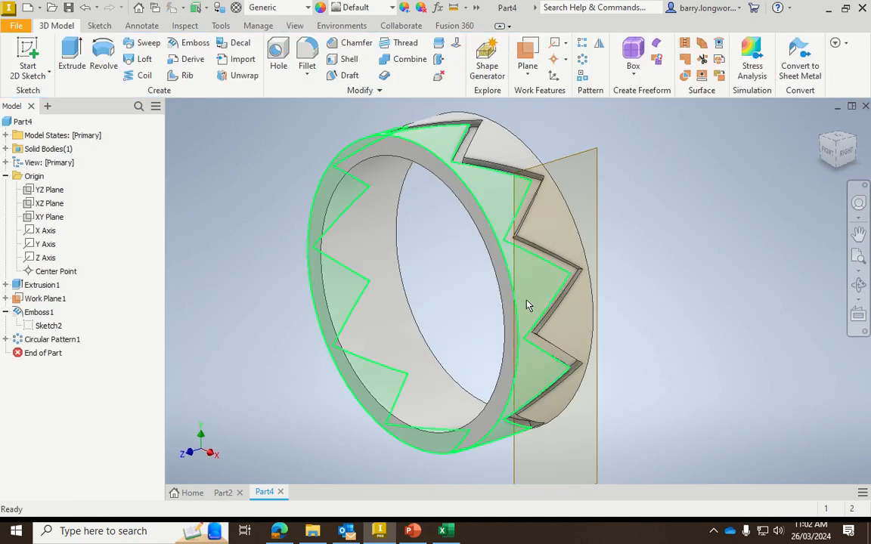
click(512, 316)
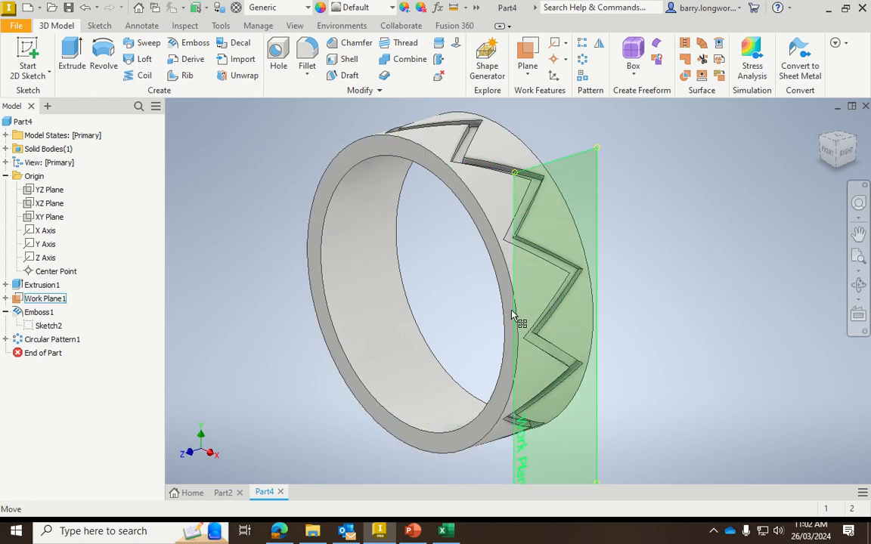